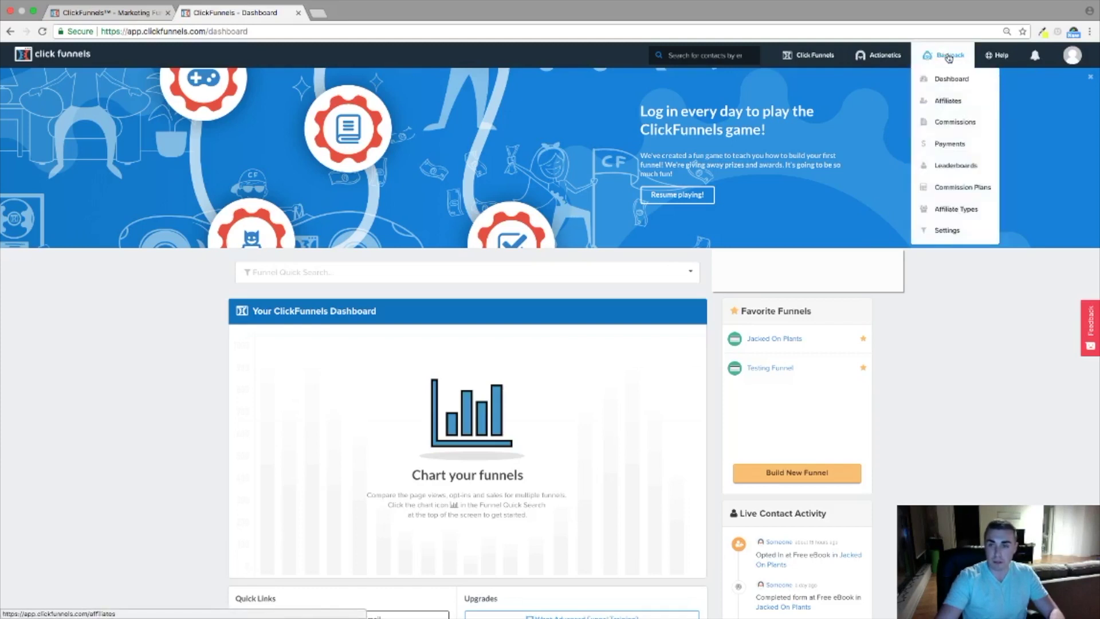
Go to Backpack from the top navigation to reach the commission plans list.
{"action": "left_click", "coordinate": [936, 67]}
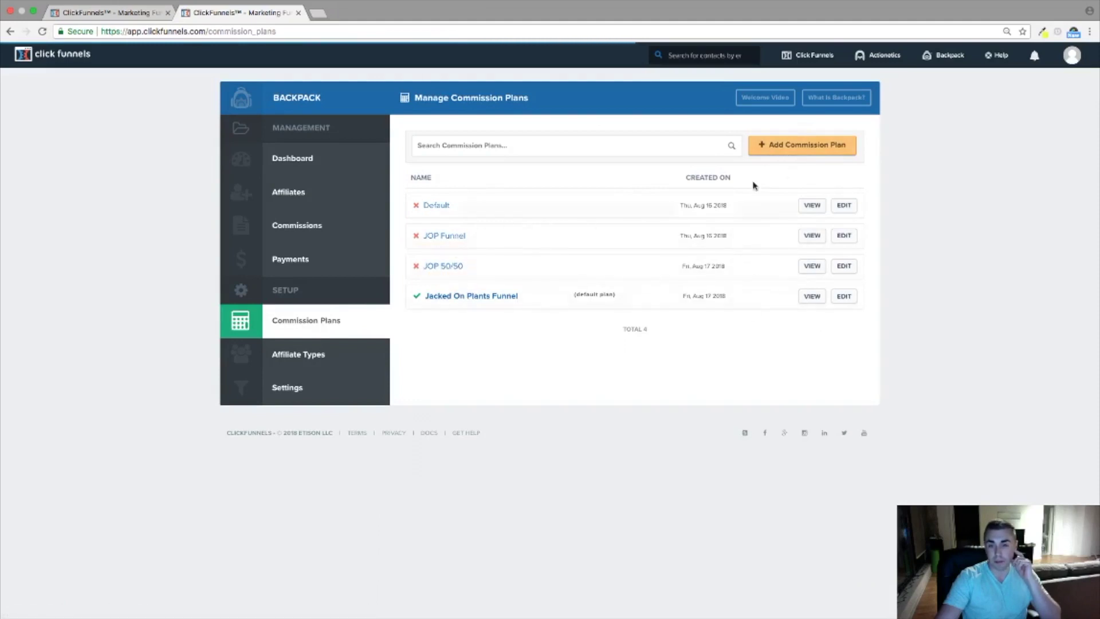
Create a commission plan named Testing, leaving its status active.
{"action": "left_click", "coordinate": [779, 147]}
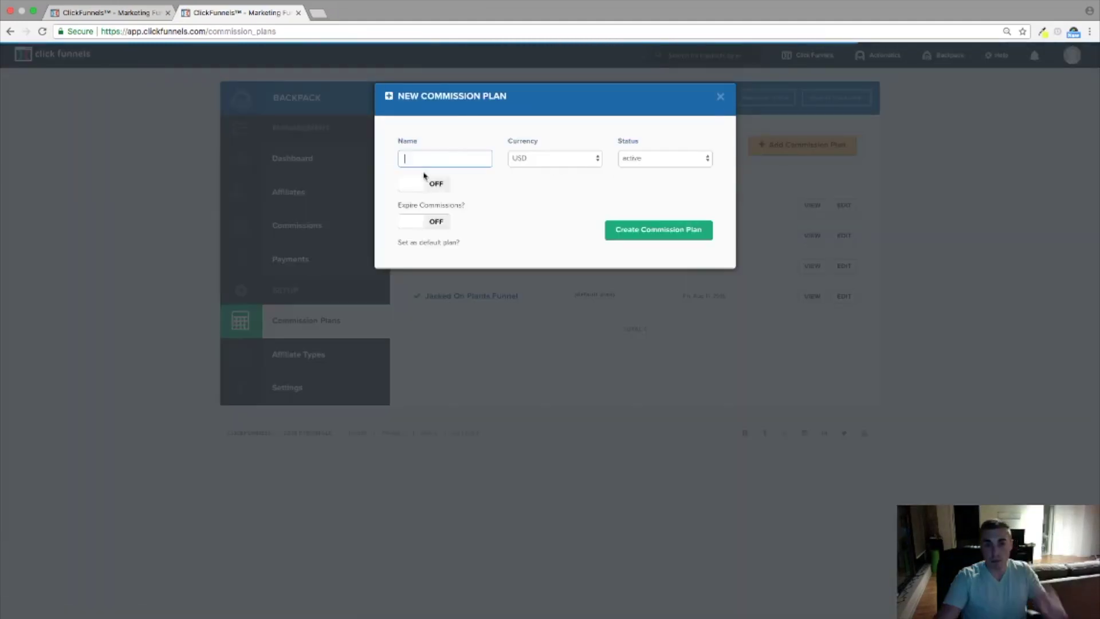
{"action": "type", "text": "Testing"}
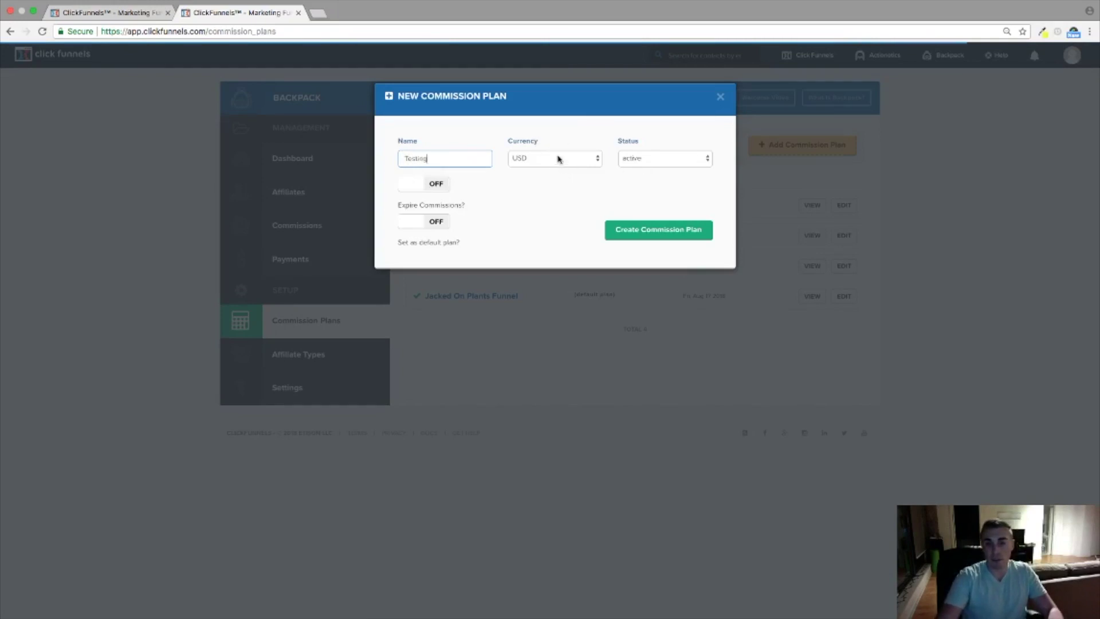
{"action": "left_click", "coordinate": [657, 166]}
{"action": "left_click", "coordinate": [524, 202]}
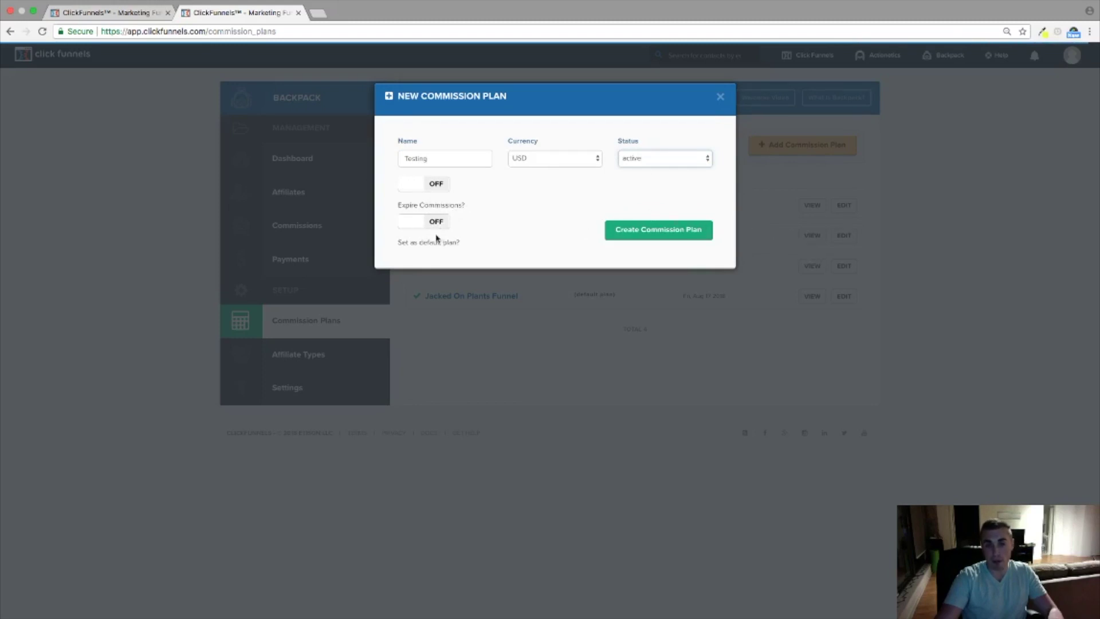
{"action": "left_click", "coordinate": [689, 232]}
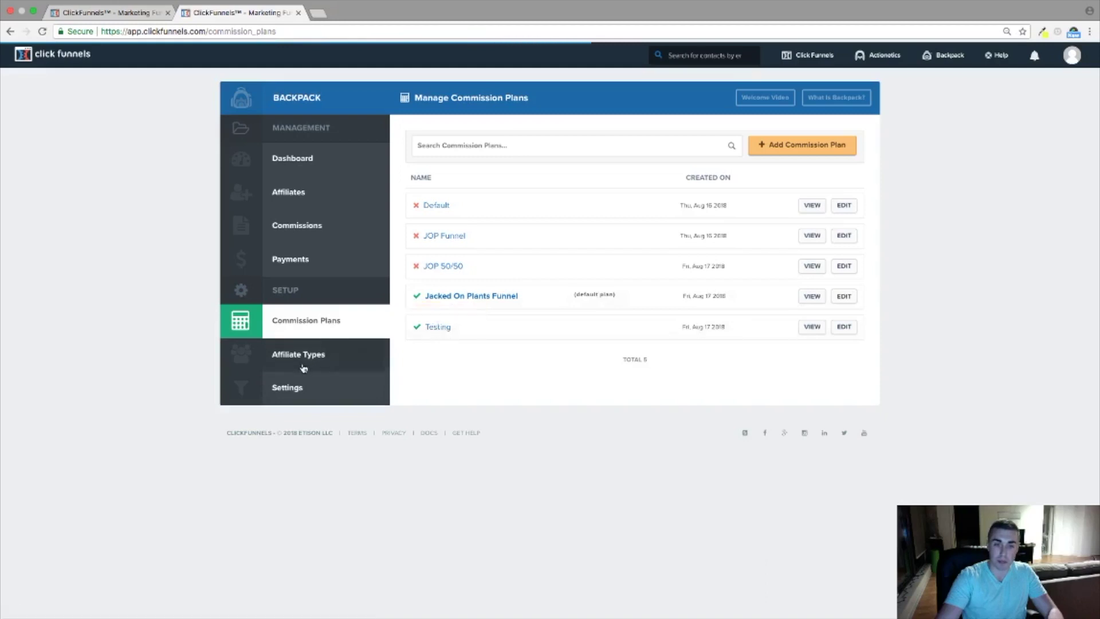
On the Affiliate Types page, create an affiliate type named Testing.
{"action": "left_click", "coordinate": [319, 356]}
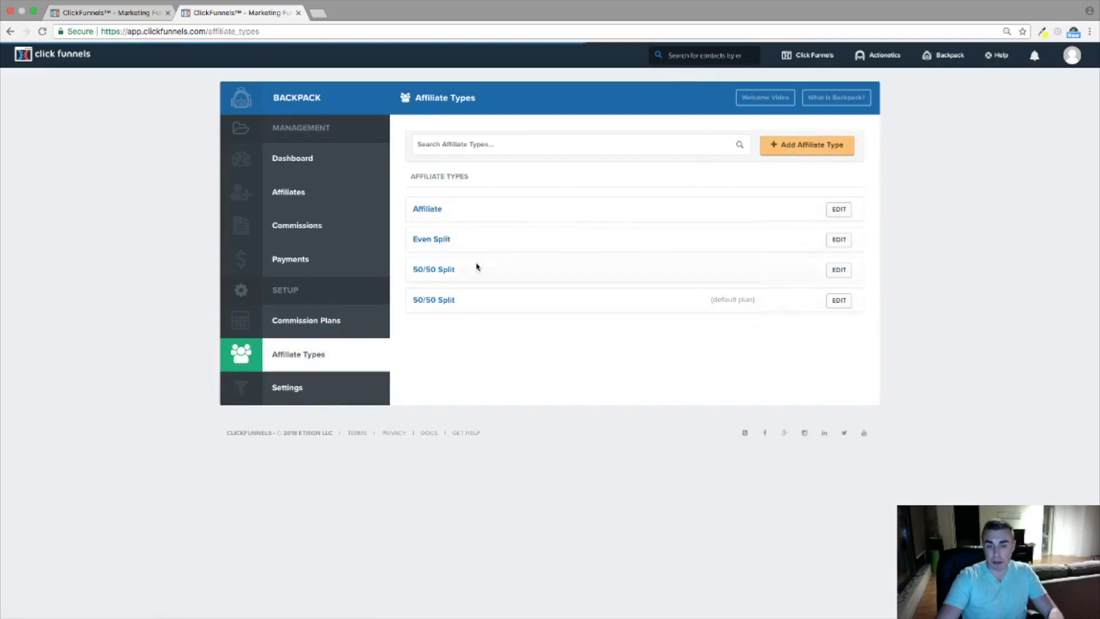
{"action": "left_click", "coordinate": [792, 145]}
{"action": "left_click", "coordinate": [491, 147]}
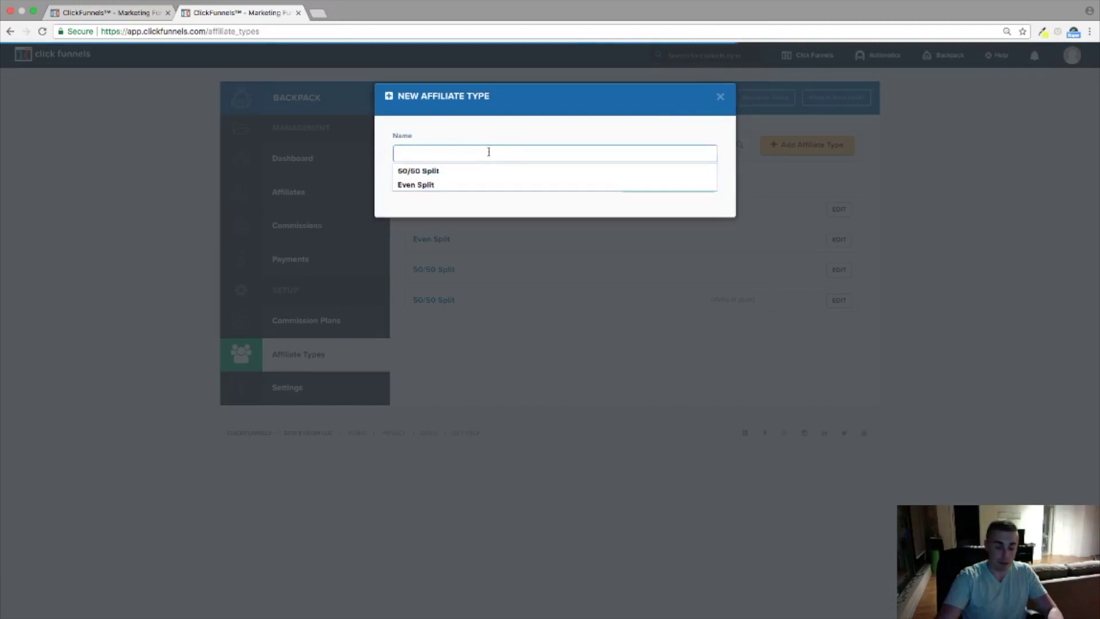
{"action": "type", "text": "Testing"}
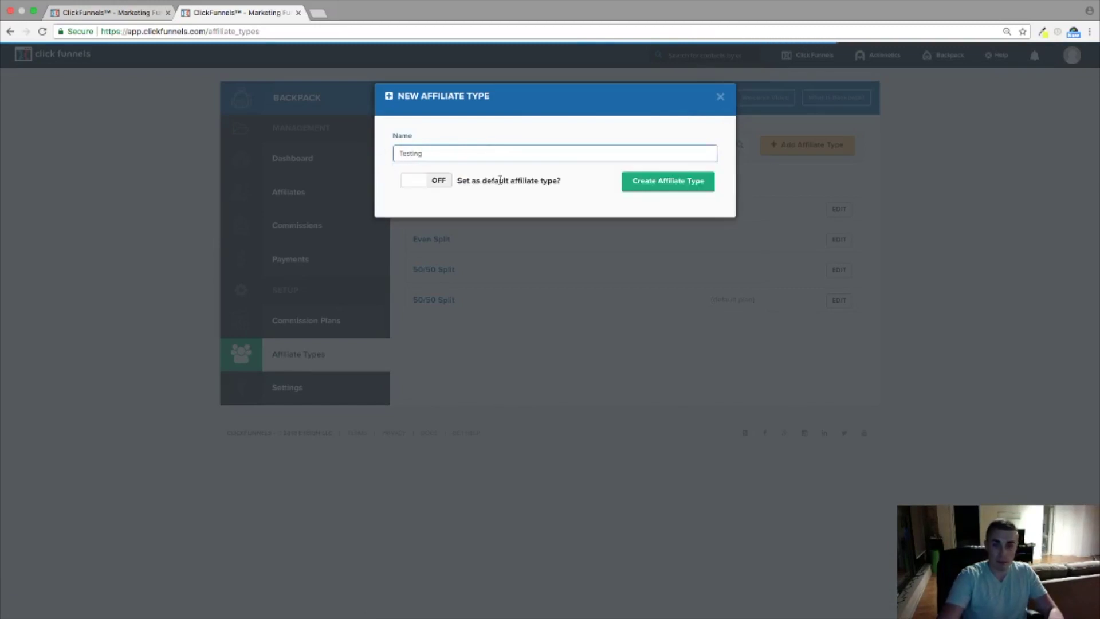
{"action": "left_click", "coordinate": [660, 183]}
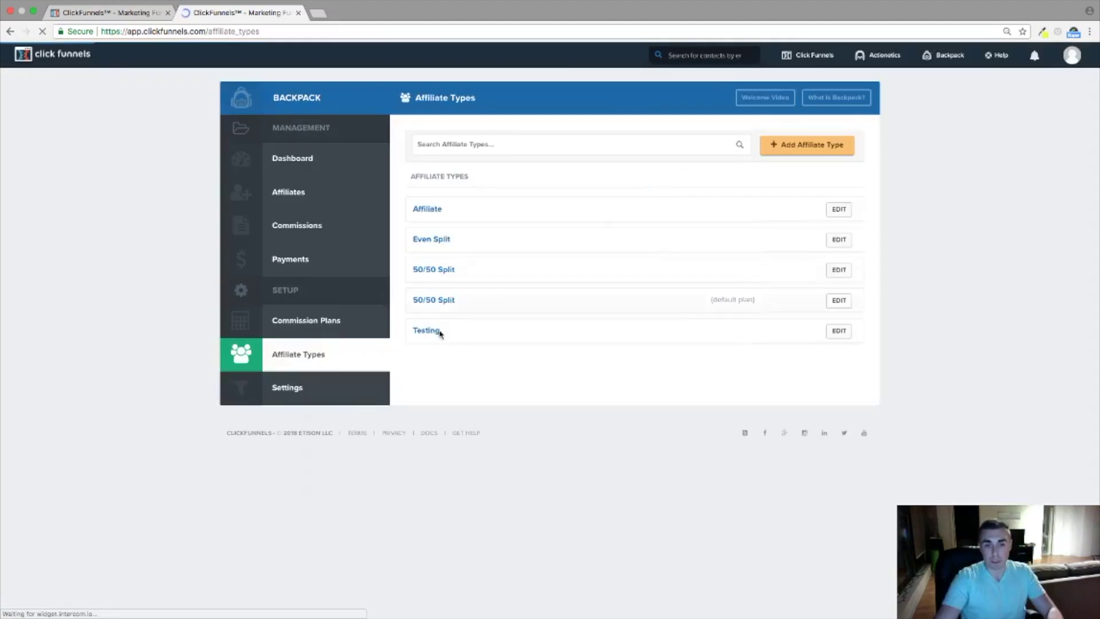
{"action": "left_click", "coordinate": [416, 334]}
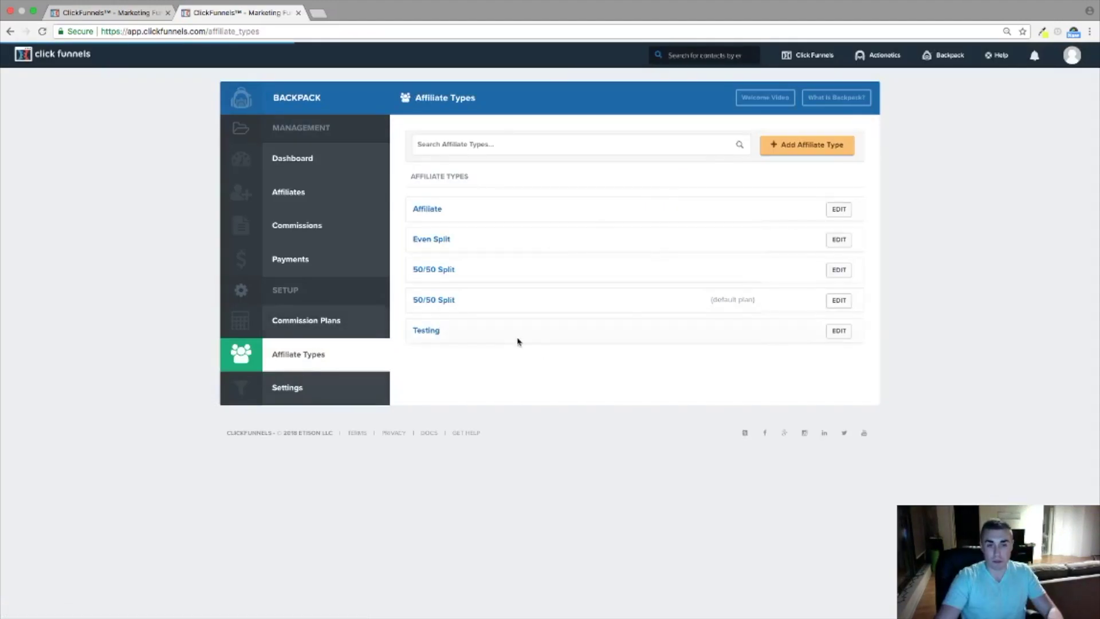
Edit the Testing plan and add a 50 percent schedule for the Testing affiliate type.
{"action": "left_click", "coordinate": [323, 324]}
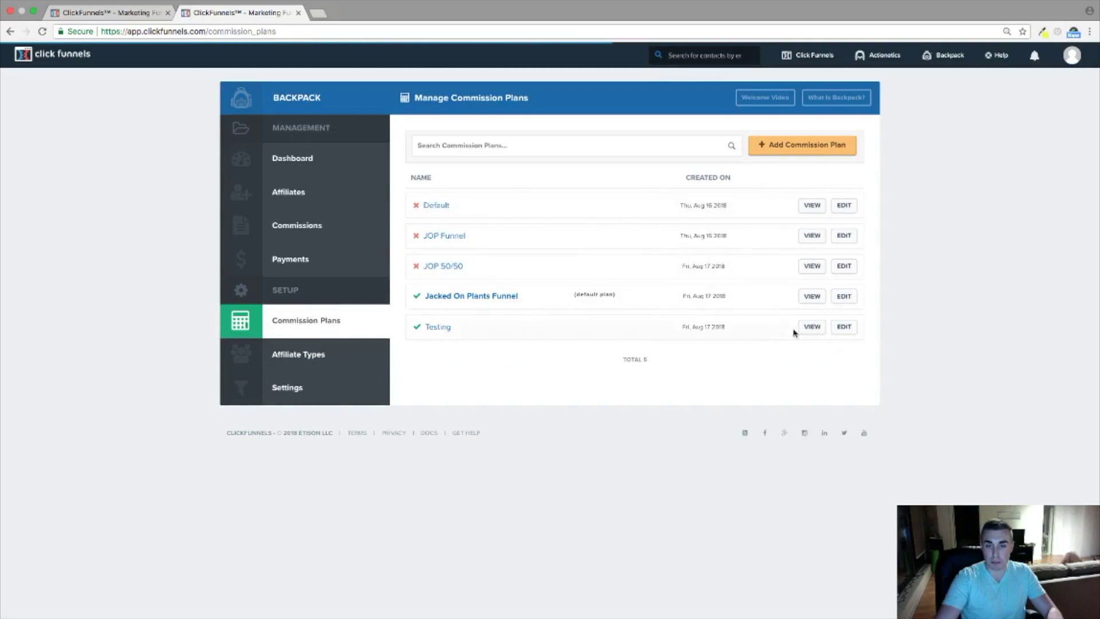
{"action": "left_click", "coordinate": [812, 327]}
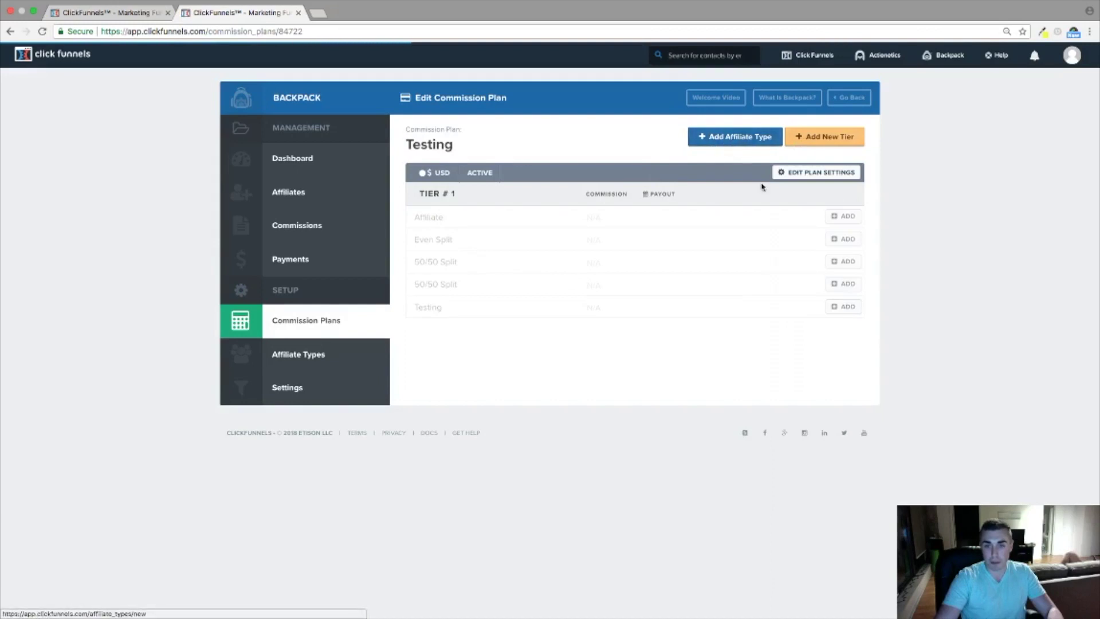
{"action": "left_click", "coordinate": [844, 308]}
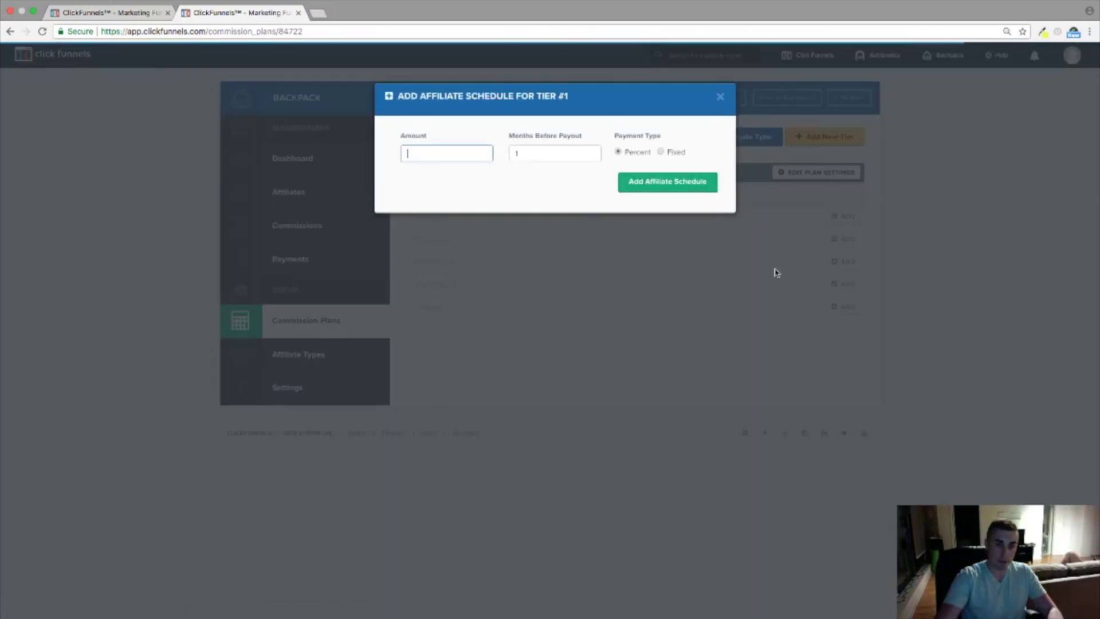
{"action": "left_click", "coordinate": [617, 153]}
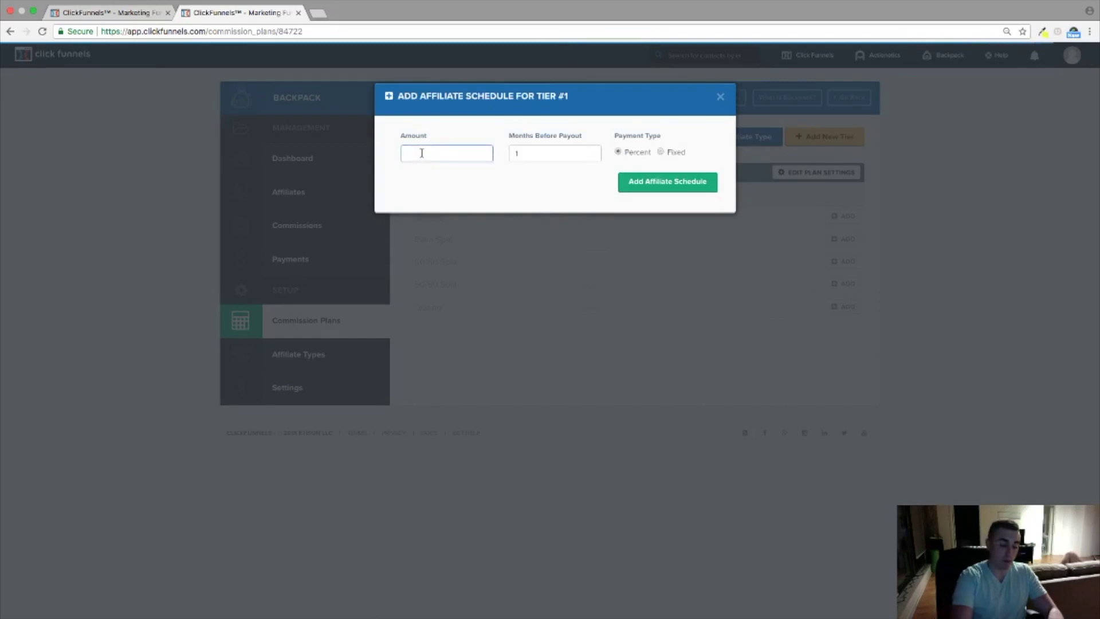
{"action": "type", "text": "50"}
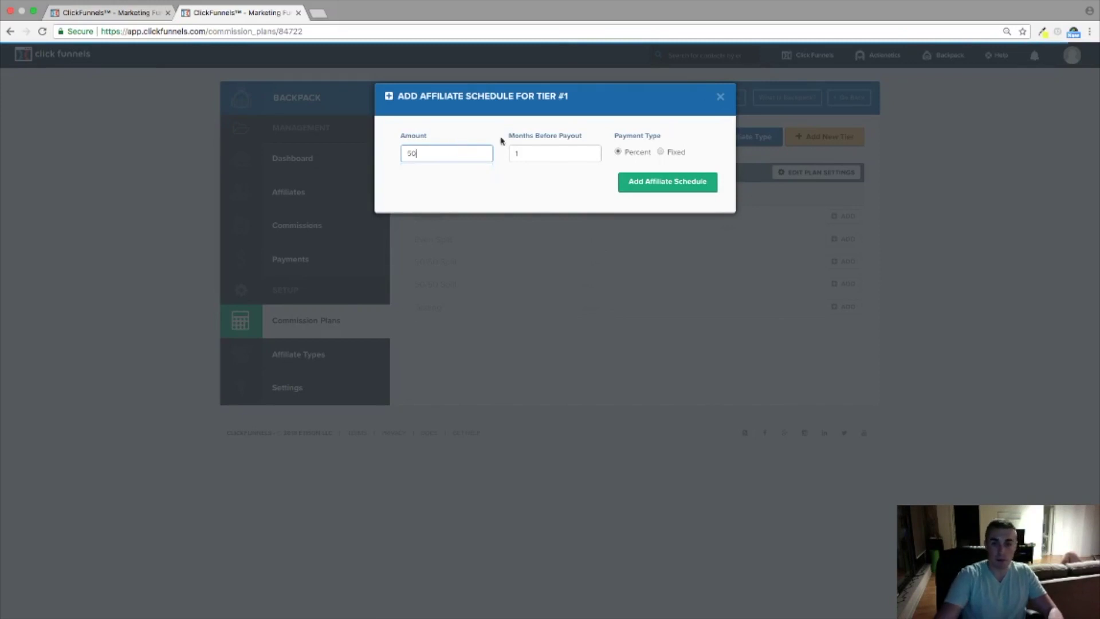
{"action": "left_click", "coordinate": [584, 153]}
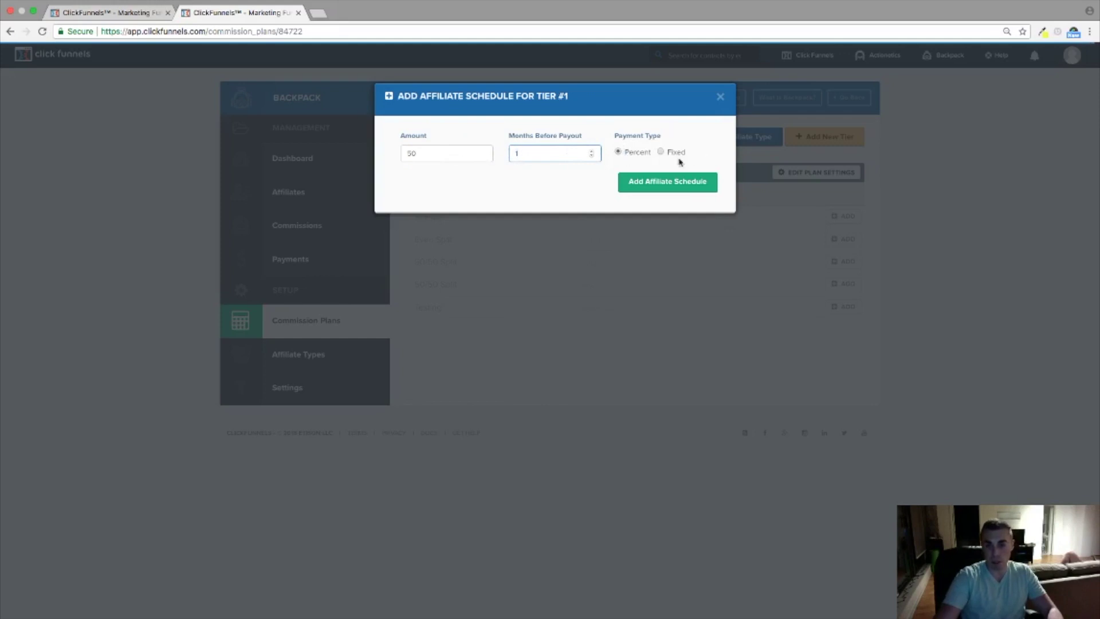
{"action": "left_click", "coordinate": [677, 191]}
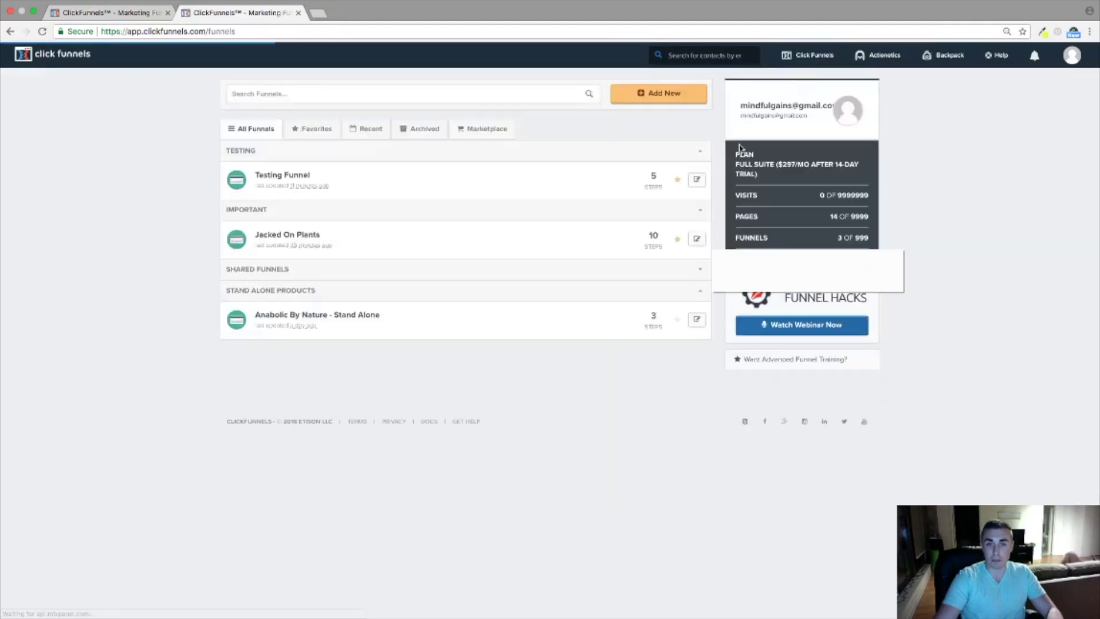
Add an Affiliate Access step with path affiliate-access to the Testing Funnel.
{"action": "left_click", "coordinate": [274, 177]}
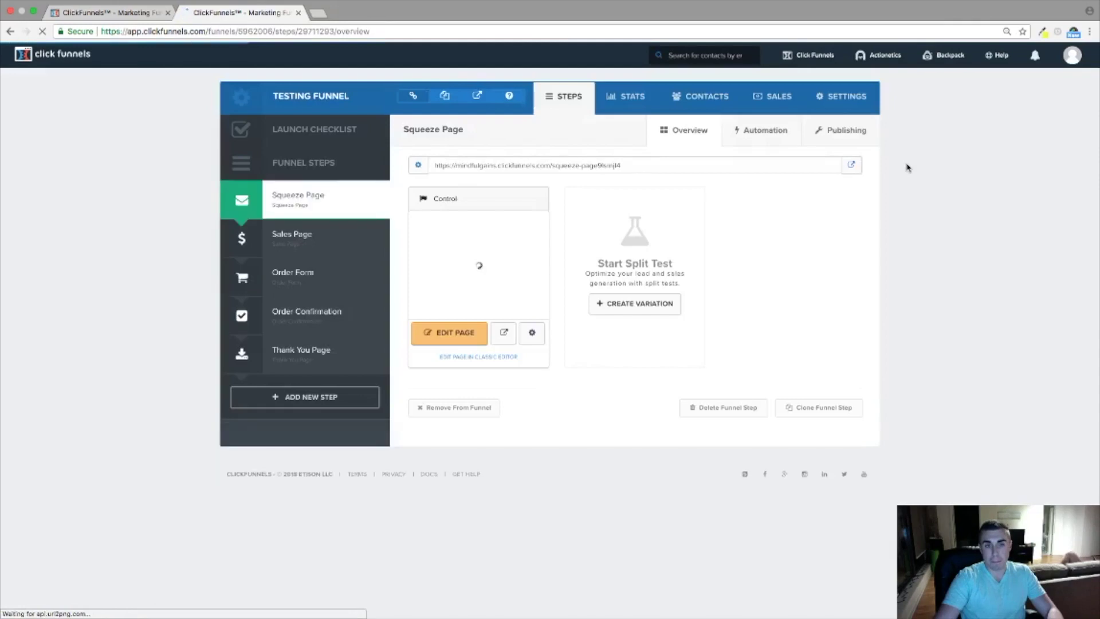
{"action": "left_click", "coordinate": [331, 396]}
{"action": "type", "text": "a"}
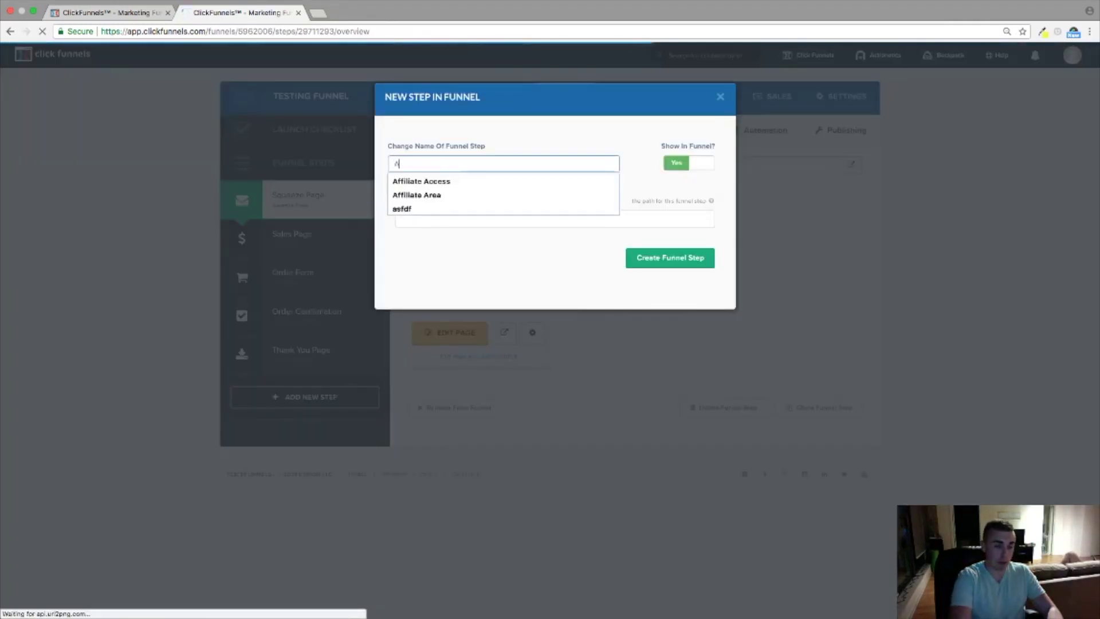
{"action": "type", "text": "ffiliate Access"}
{"action": "left_click", "coordinate": [442, 181]}
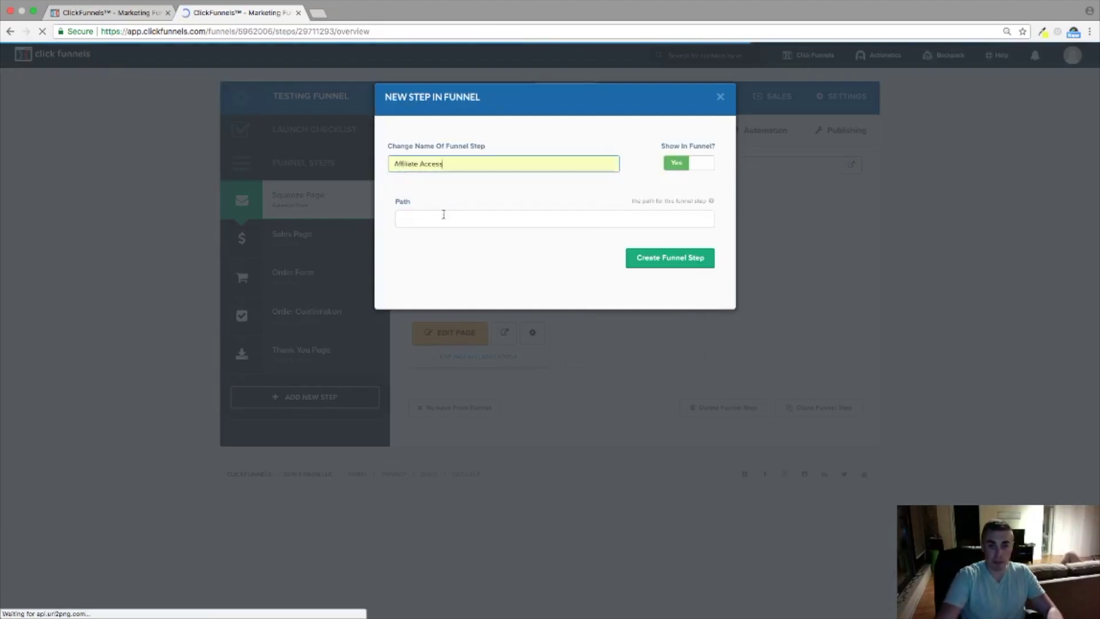
{"action": "left_click", "coordinate": [442, 216]}
{"action": "type", "text": "affilate-access"}
{"action": "left_click", "coordinate": [446, 238]}
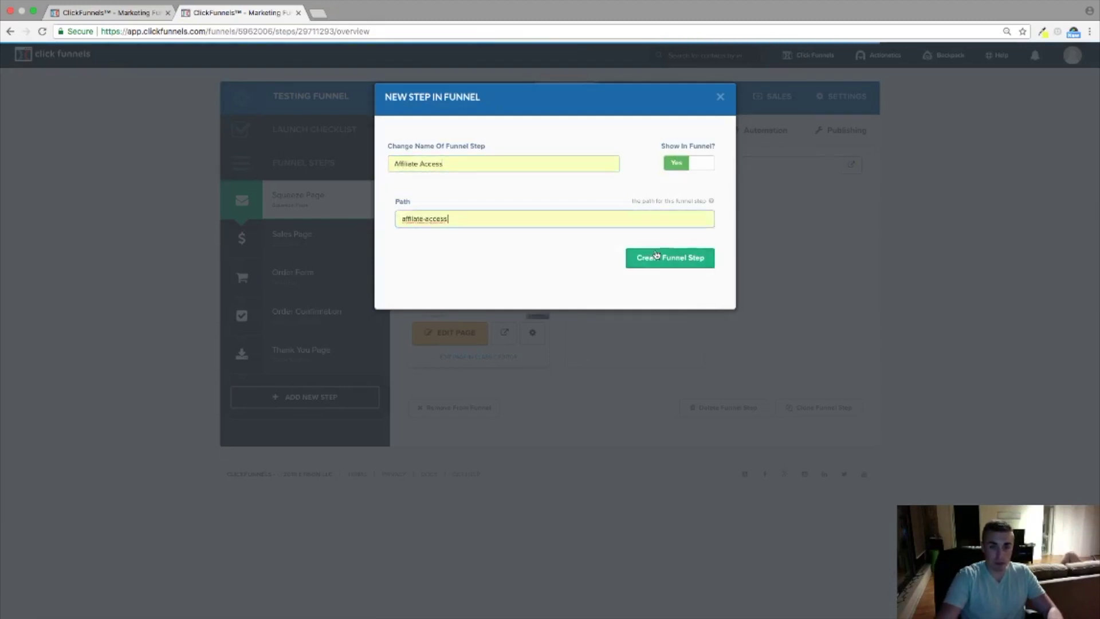
{"action": "left_click", "coordinate": [660, 260]}
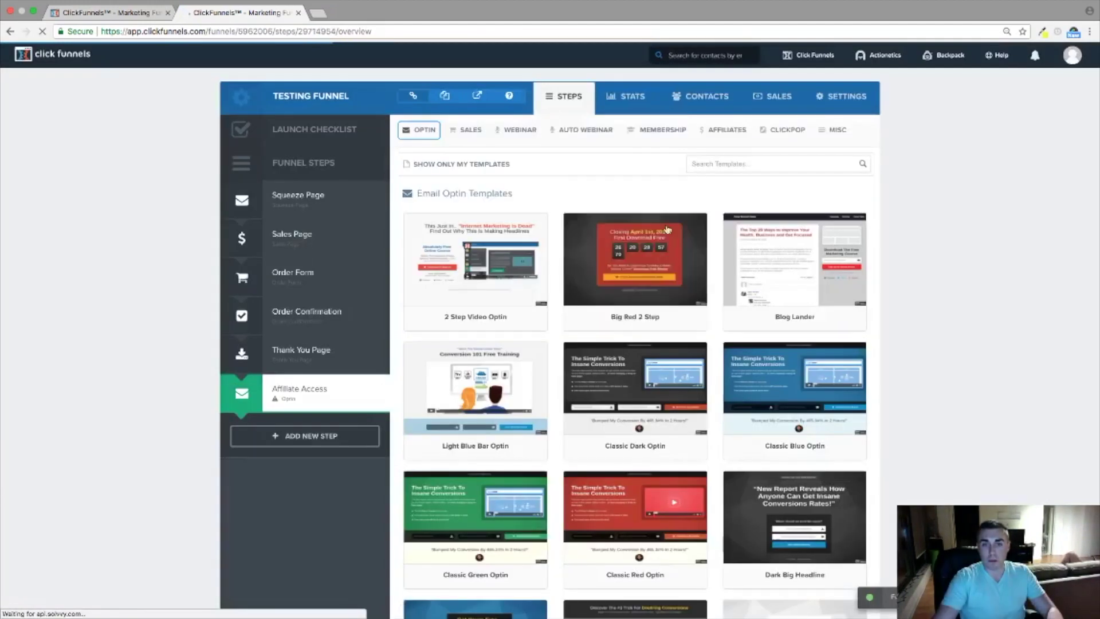
Apply the Basic Affiliate Access template and select its login and secret sign-up URLs.
{"action": "left_click", "coordinate": [651, 129]}
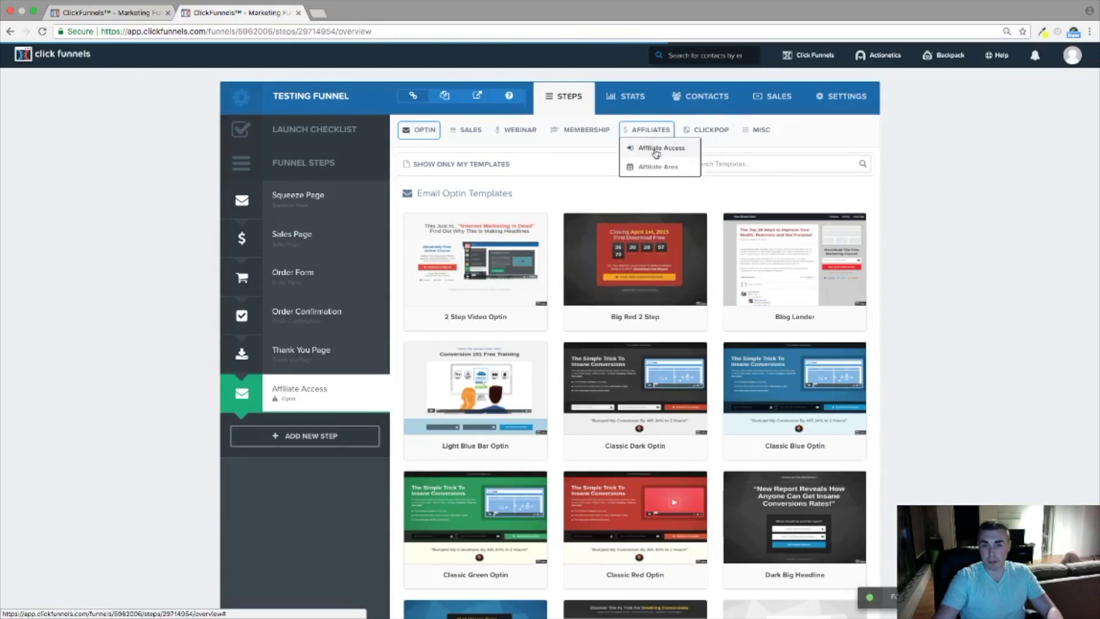
{"action": "left_click", "coordinate": [661, 149]}
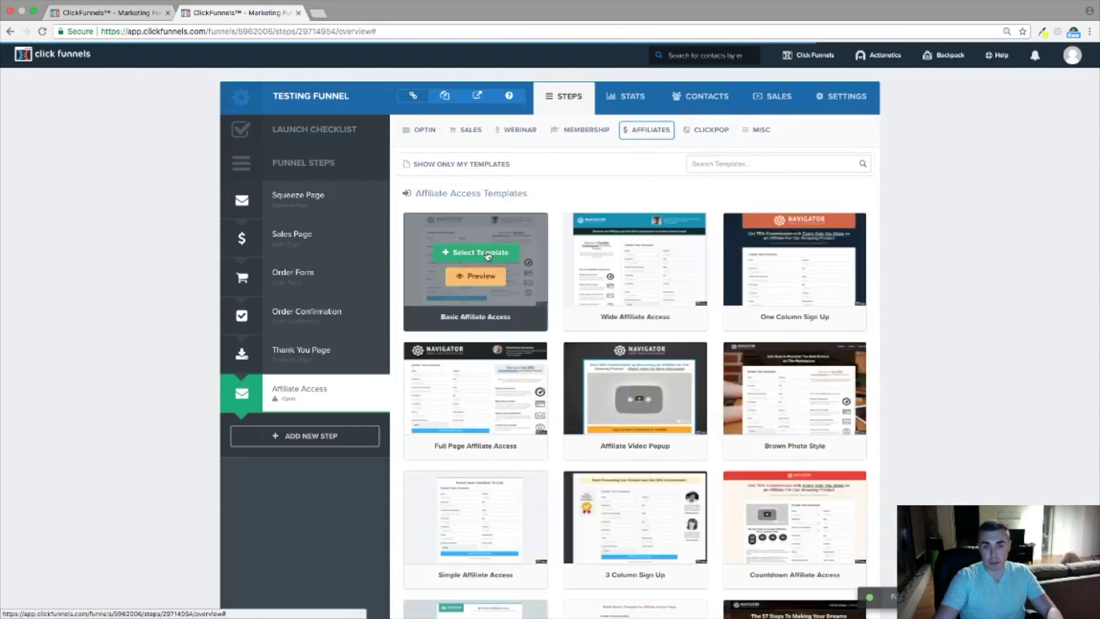
{"action": "left_click", "coordinate": [487, 252]}
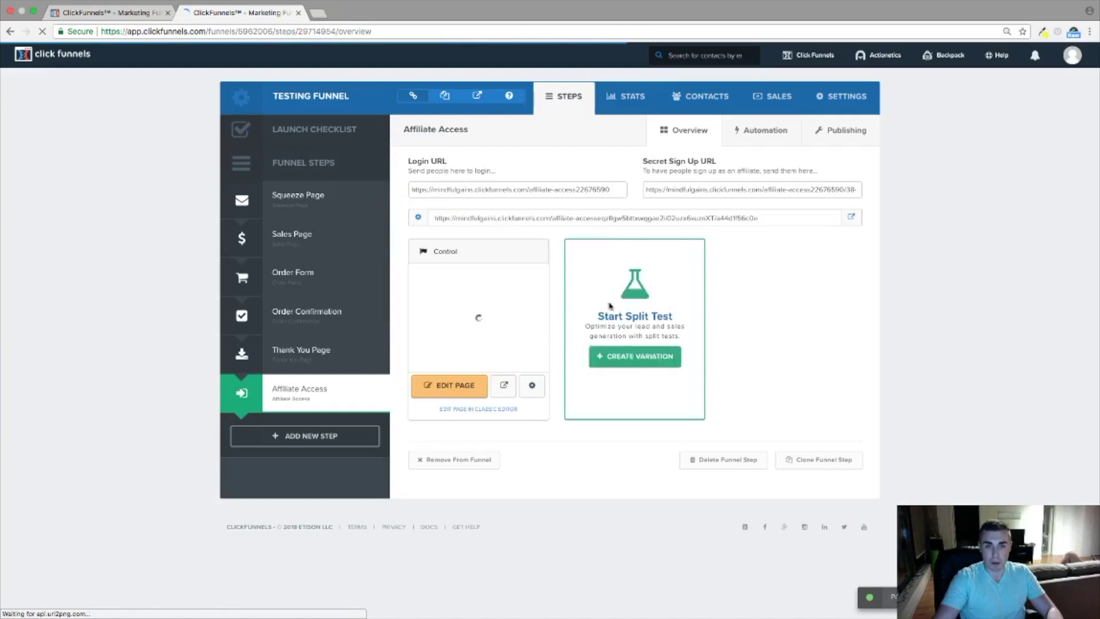
{"action": "left_click", "coordinate": [619, 191]}
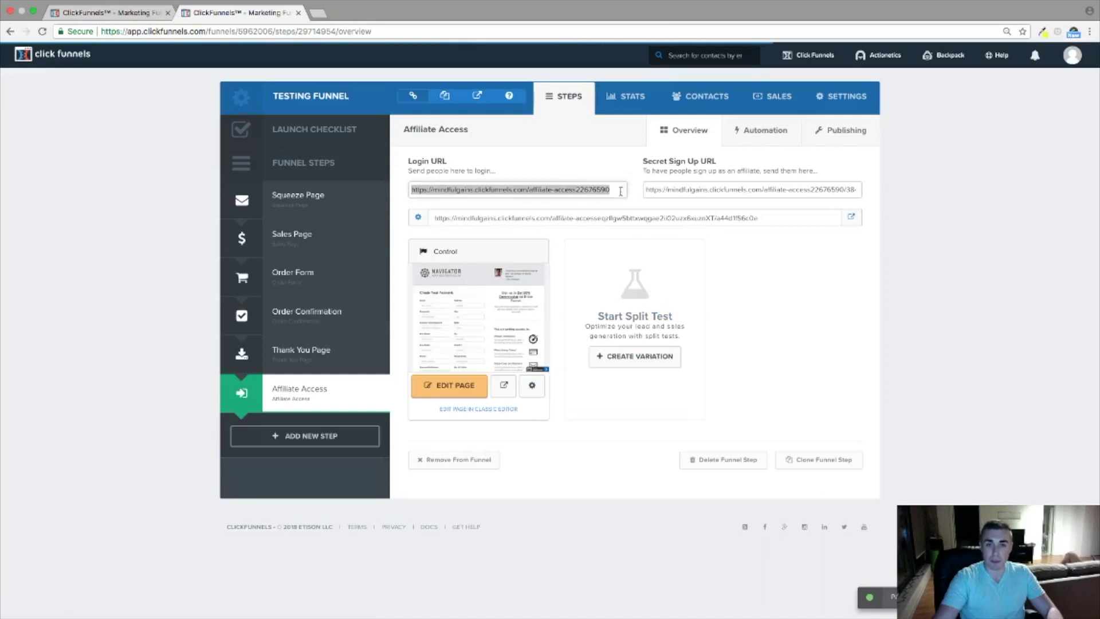
{"action": "left_click_drag", "start_coordinate": [646, 190], "coordinate": [867, 196]}
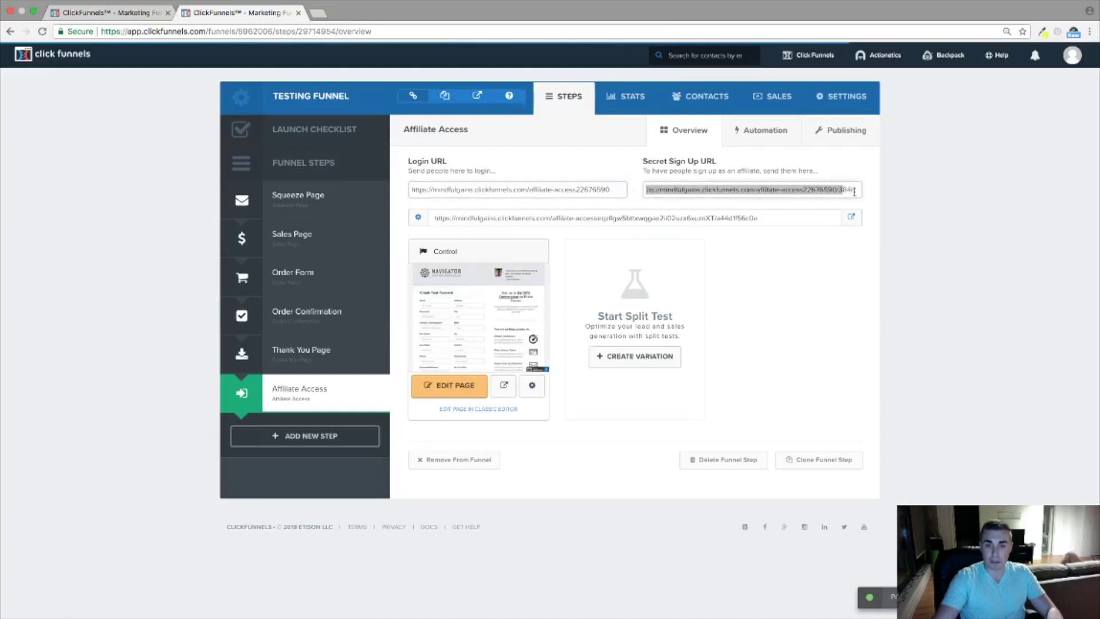
{"action": "left_click", "coordinate": [680, 189]}
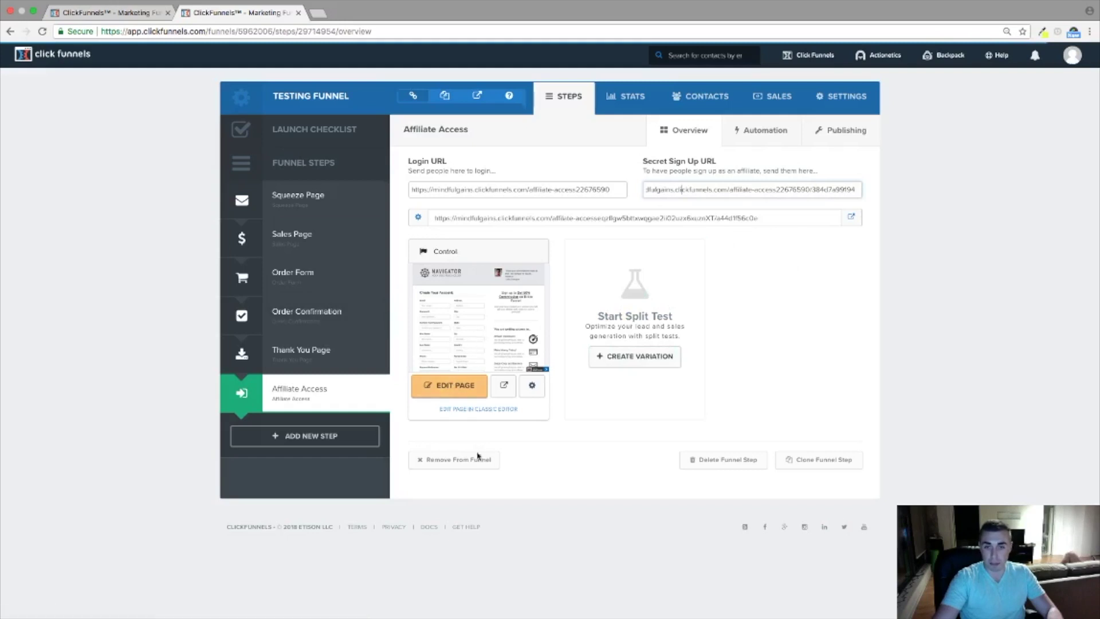
Create a funnel step named Affiliate Area with path affiliate-area.
{"action": "left_click", "coordinate": [319, 438]}
{"action": "left_click", "coordinate": [514, 168]}
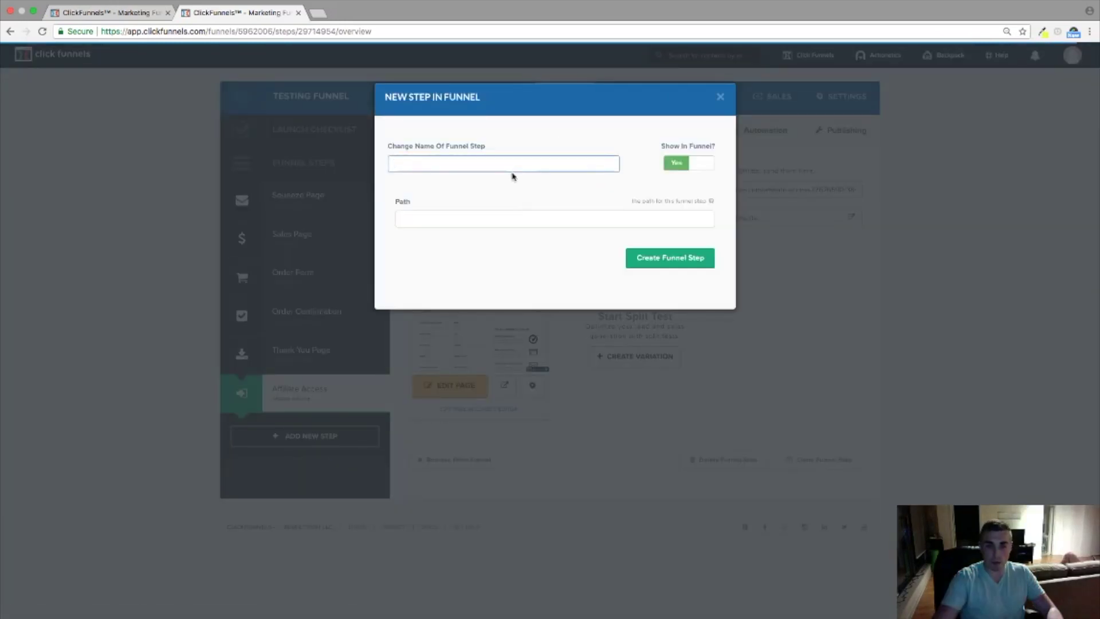
{"action": "type", "text": "Affiliate Area"}
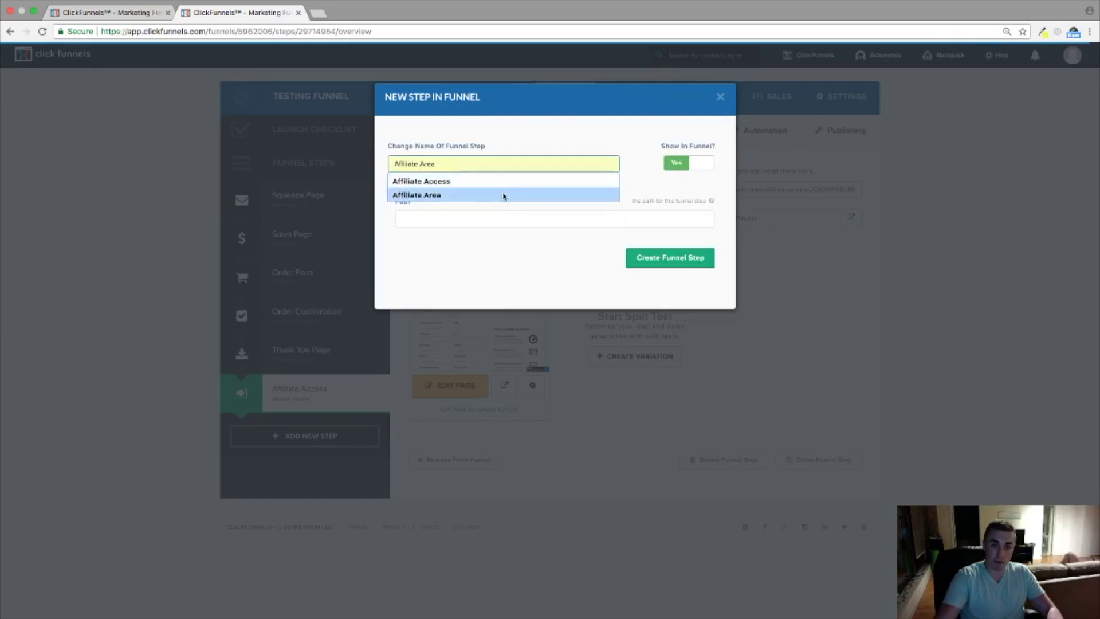
{"action": "left_click", "coordinate": [505, 194]}
{"action": "left_click", "coordinate": [502, 221]}
{"action": "type", "text": "affiliate-area"}
{"action": "left_click", "coordinate": [484, 248]}
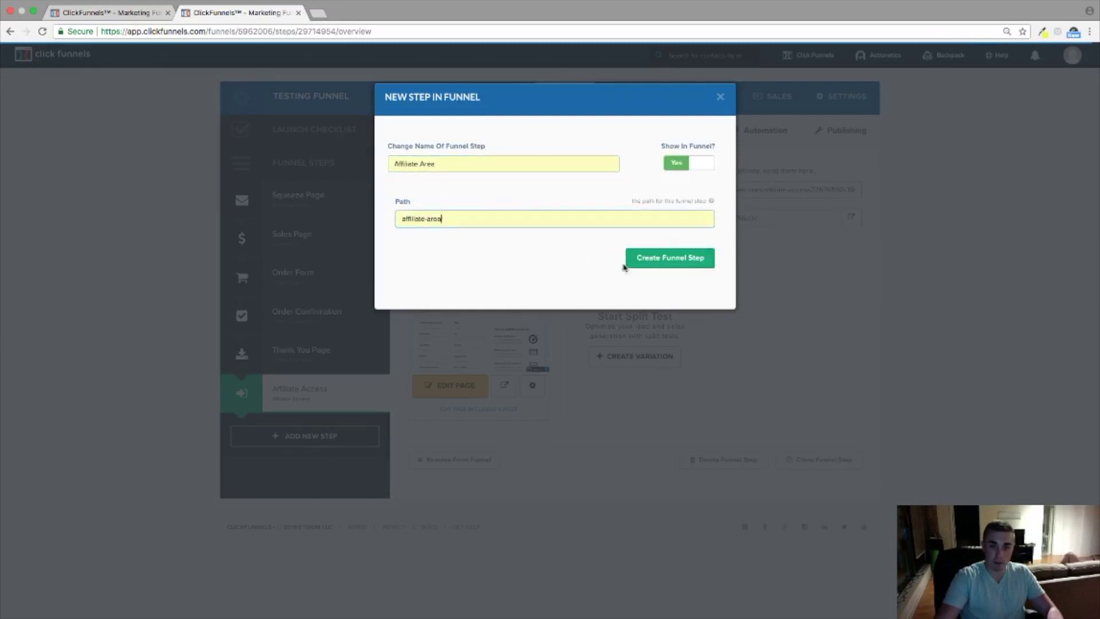
{"action": "left_click", "coordinate": [654, 256]}
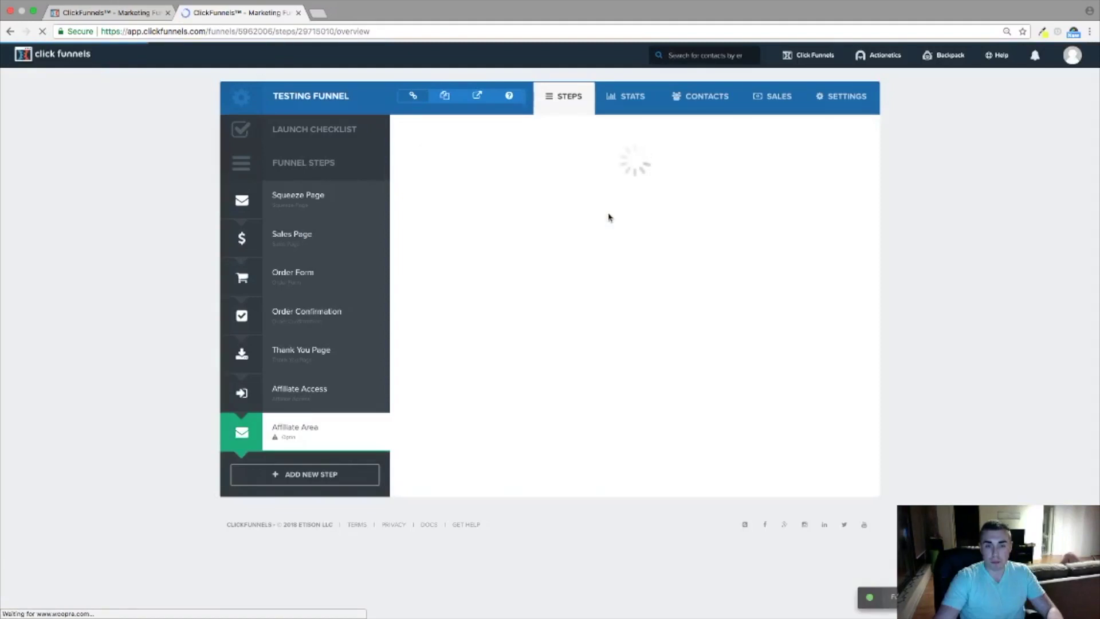
Build the step from the Affiliates category's Affiliate Area template.
{"action": "left_click", "coordinate": [645, 131]}
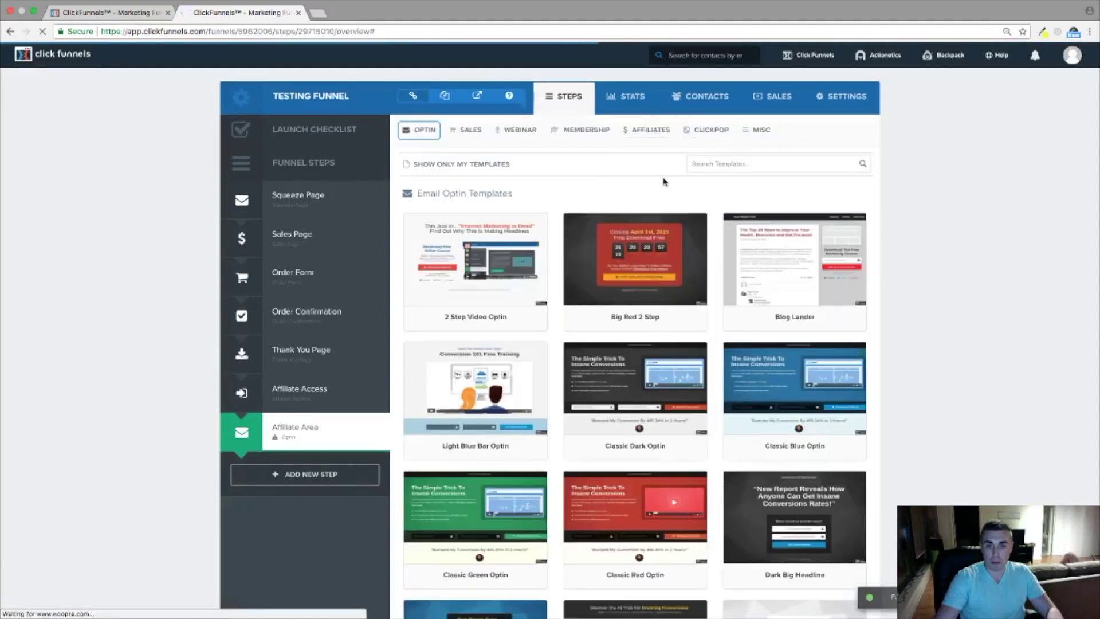
{"action": "left_click", "coordinate": [650, 131]}
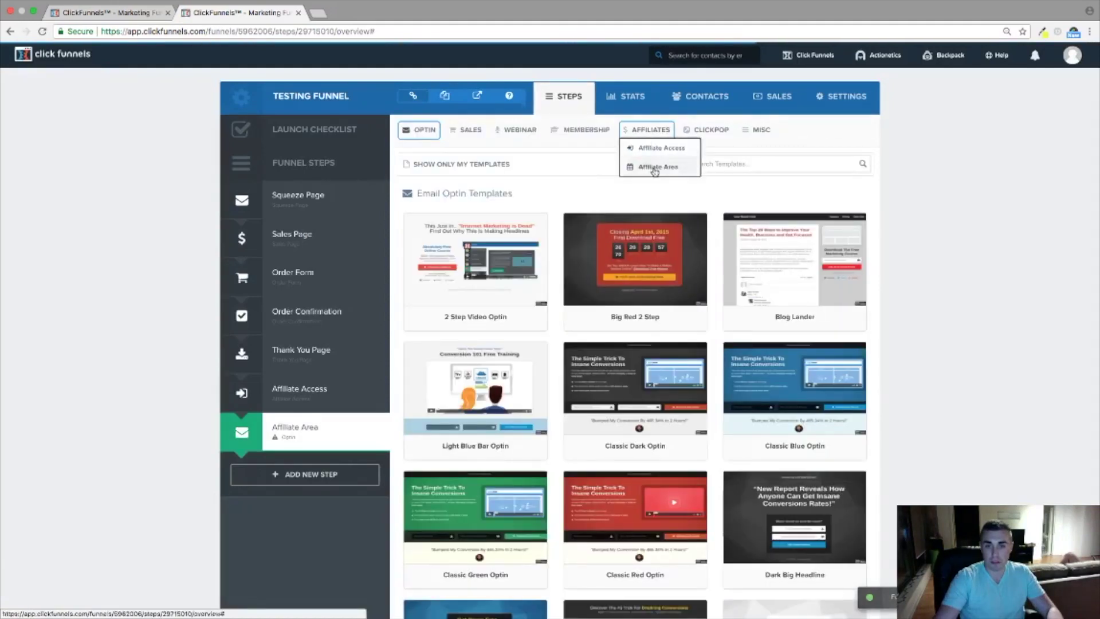
{"action": "left_click", "coordinate": [654, 168]}
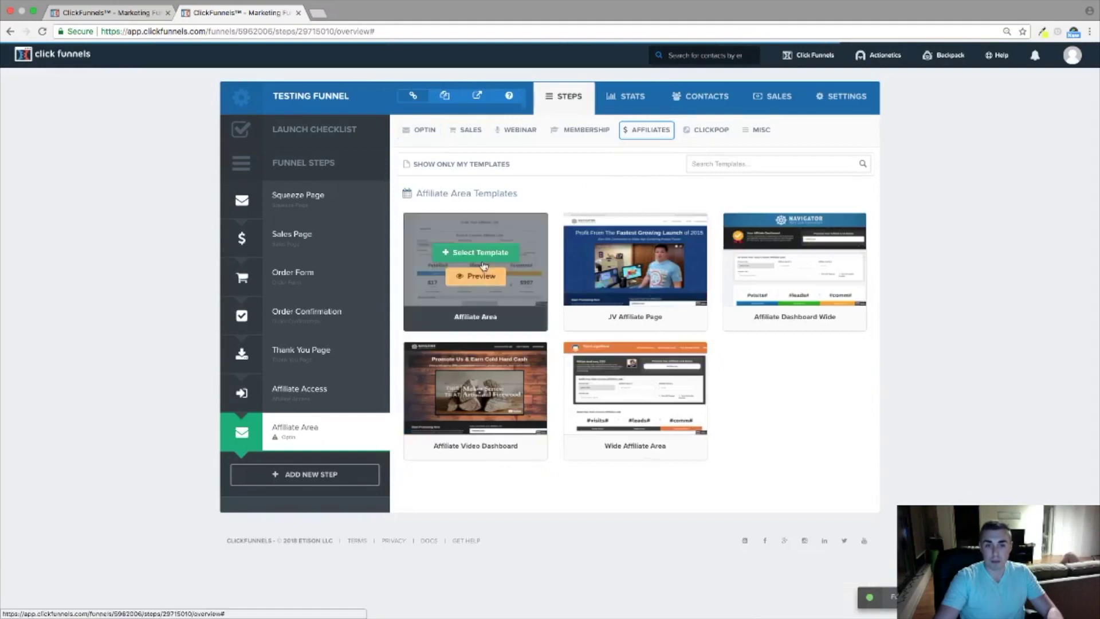
{"action": "left_click", "coordinate": [481, 255]}
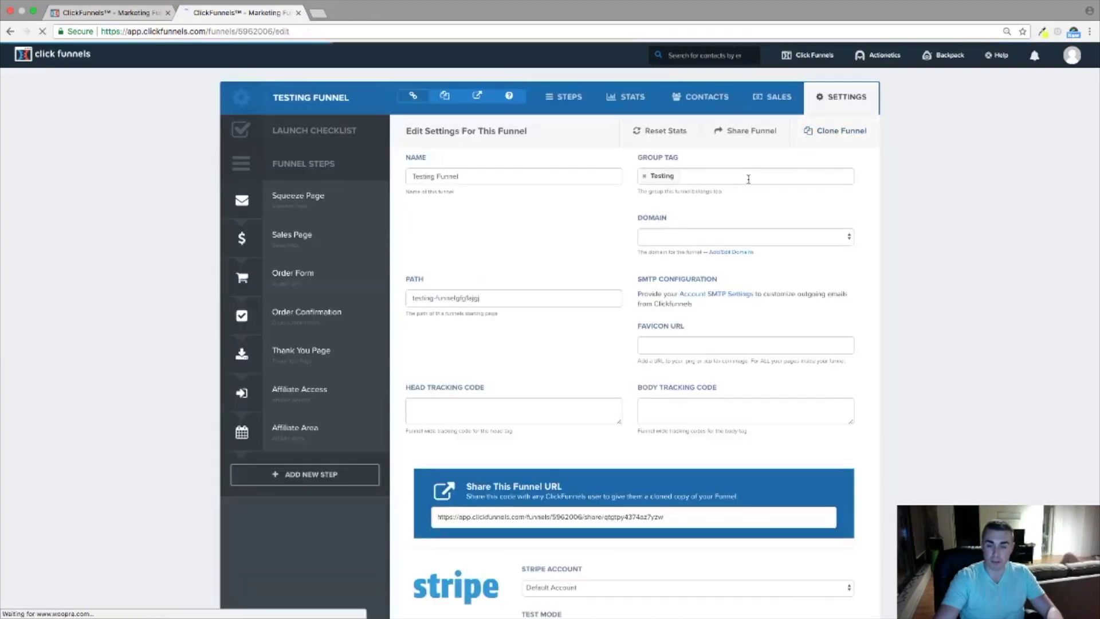
{"action": "scroll", "coordinate": [688, 275], "scroll_direction": "down", "scroll_amount": 5}
{"action": "scroll", "coordinate": [651, 327], "scroll_direction": "down", "scroll_amount": 3}
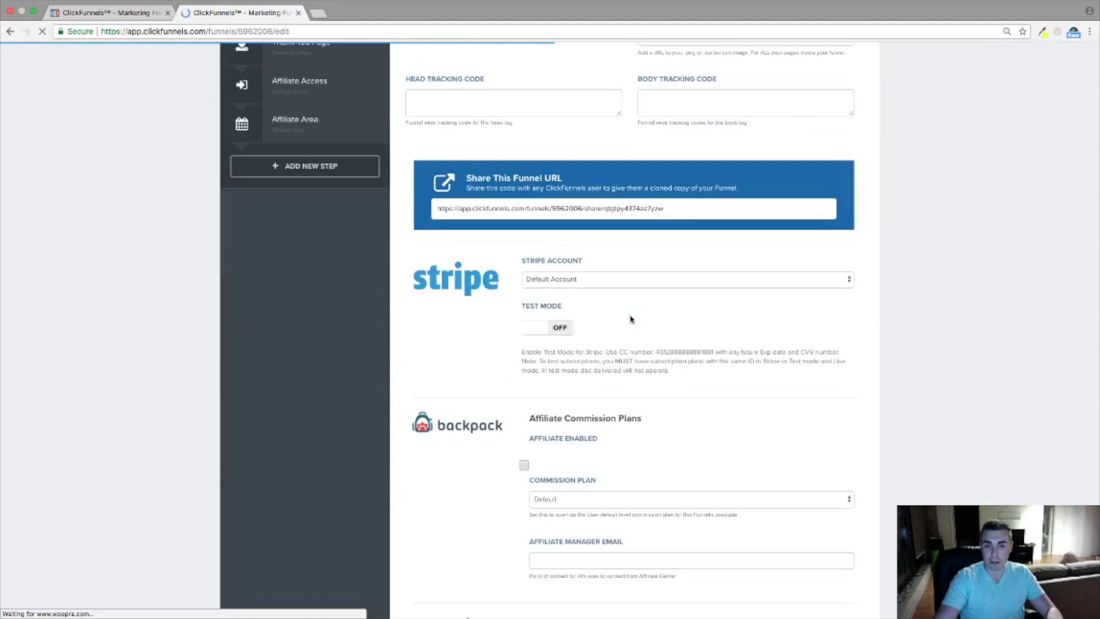
{"action": "scroll", "coordinate": [482, 433], "scroll_direction": "down", "scroll_amount": 3}
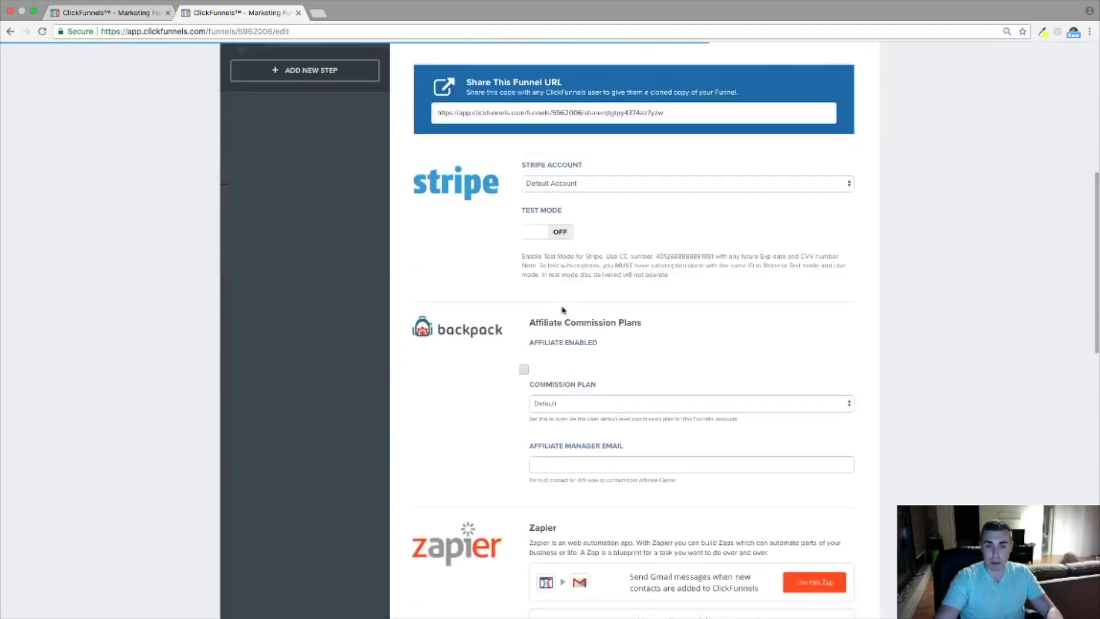
{"action": "left_click_drag", "start_coordinate": [547, 323], "coordinate": [682, 325]}
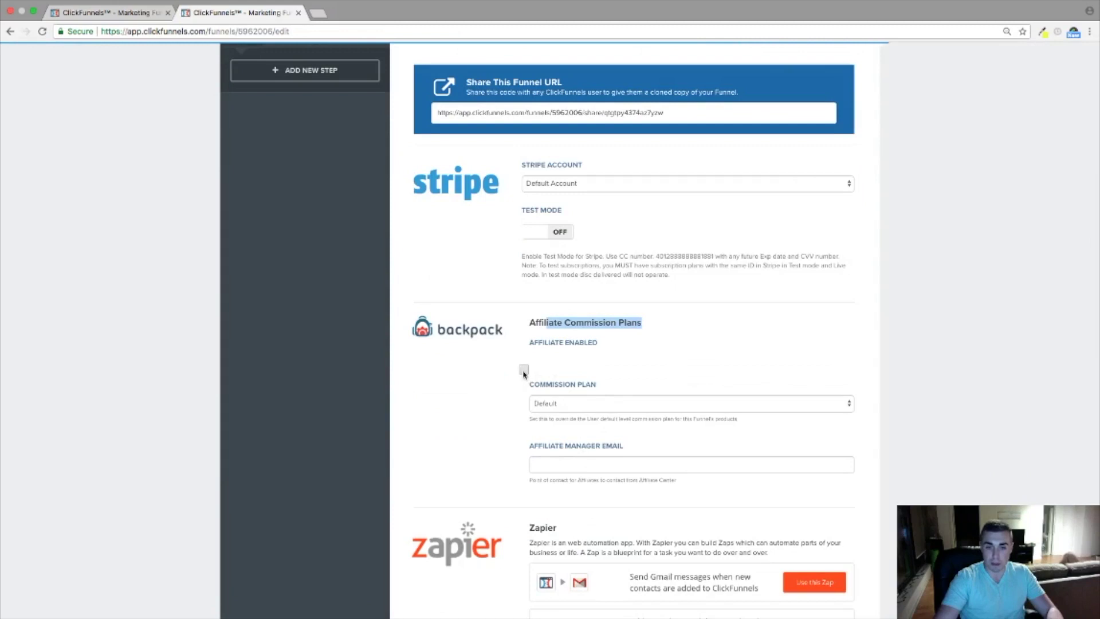
Tick Affiliate Enabled, pick the Testing plan, check the affiliate manager email, and save.
{"action": "left_click", "coordinate": [570, 404]}
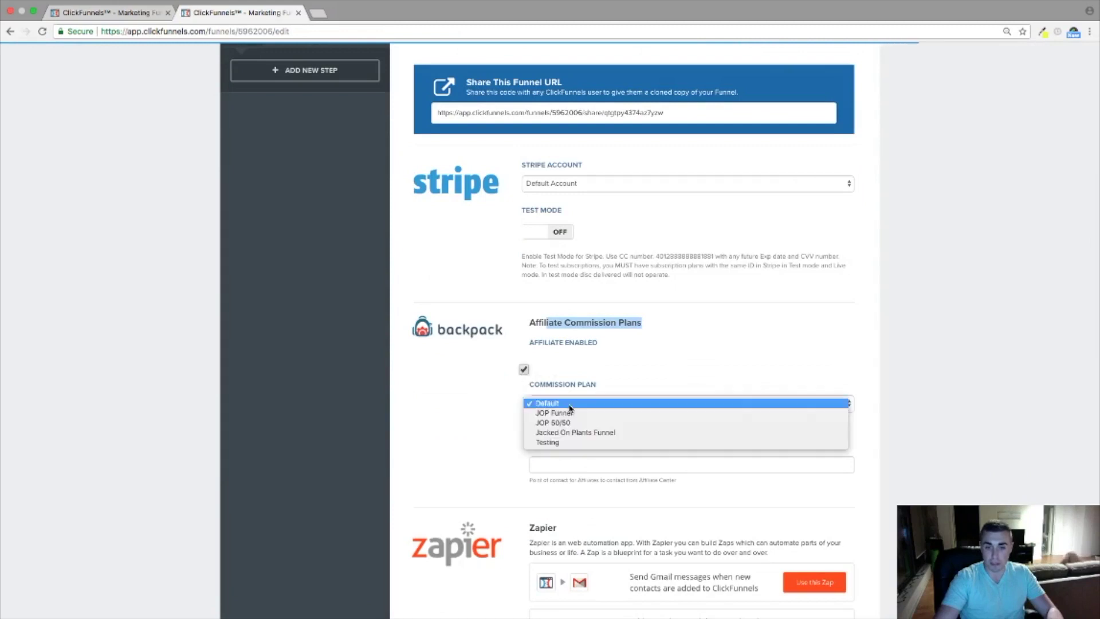
{"action": "left_click", "coordinate": [571, 444]}
{"action": "left_click_drag", "start_coordinate": [531, 446], "coordinate": [603, 456]}
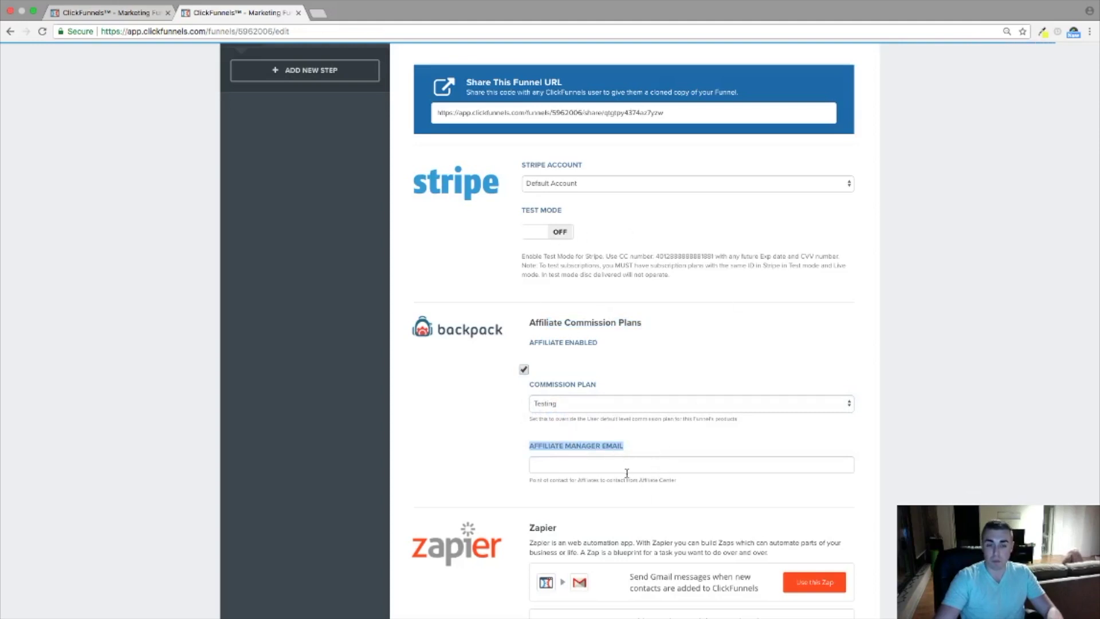
{"action": "left_click", "coordinate": [562, 464]}
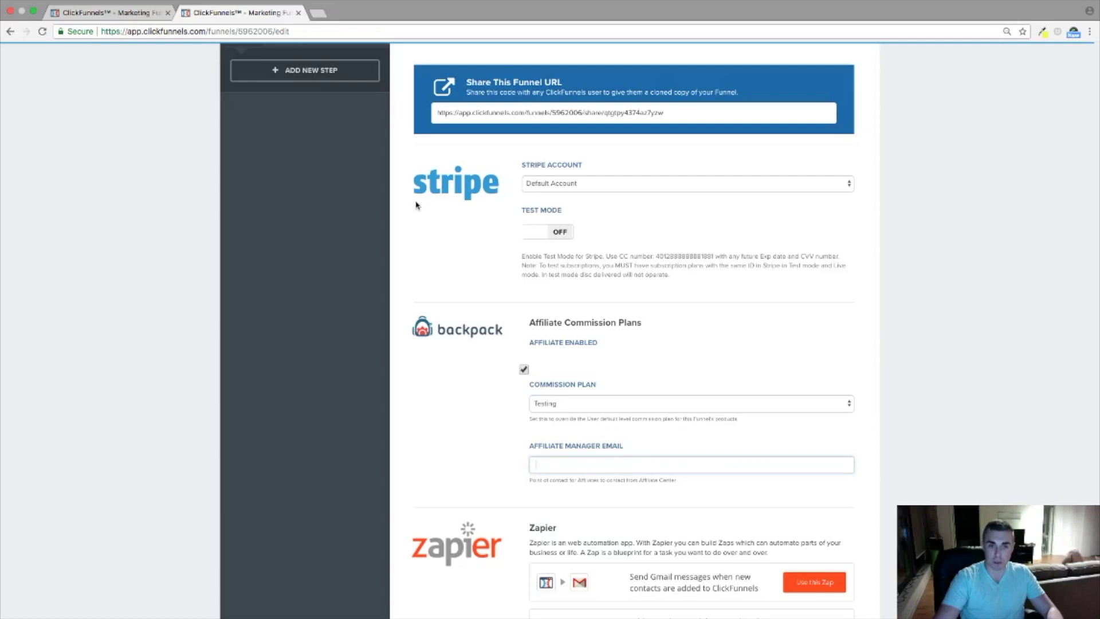
{"action": "scroll", "coordinate": [449, 189], "scroll_direction": "down", "scroll_amount": 3}
{"action": "scroll", "coordinate": [475, 185], "scroll_direction": "down", "scroll_amount": 2}
{"action": "scroll", "coordinate": [515, 198], "scroll_direction": "down", "scroll_amount": 5}
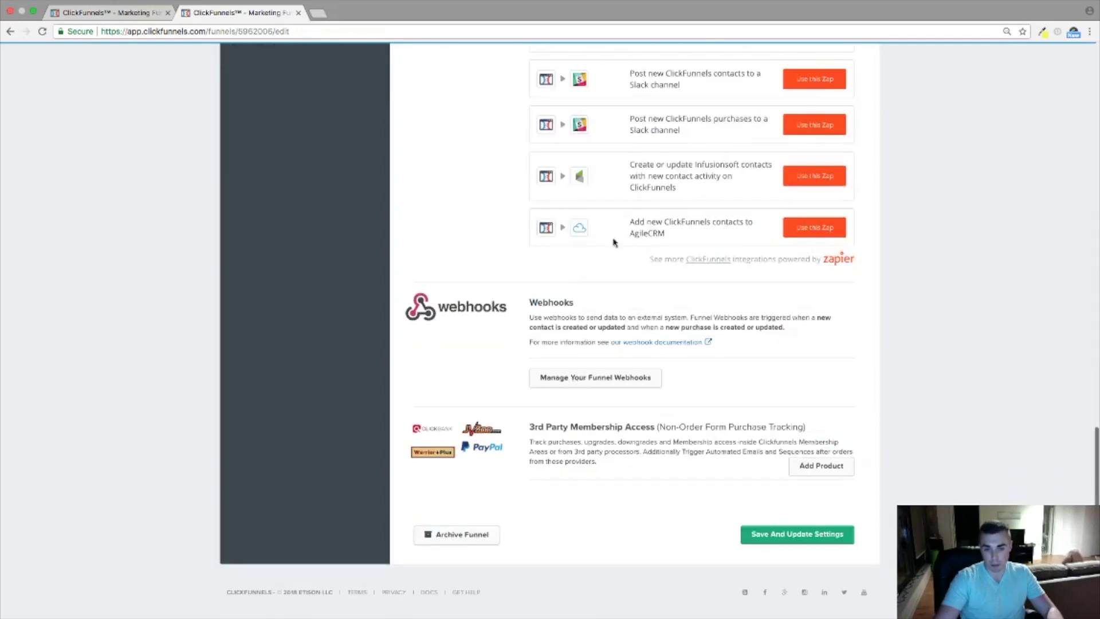
{"action": "left_click", "coordinate": [796, 534]}
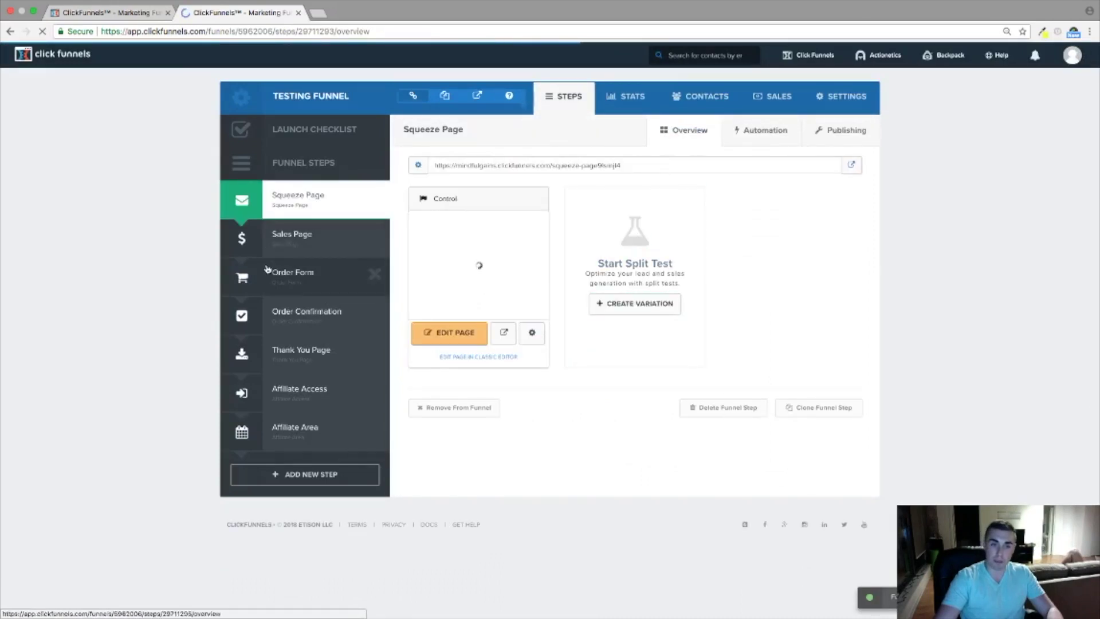
Show the Order Form step's products and begin adding a new product.
{"action": "left_click", "coordinate": [312, 275]}
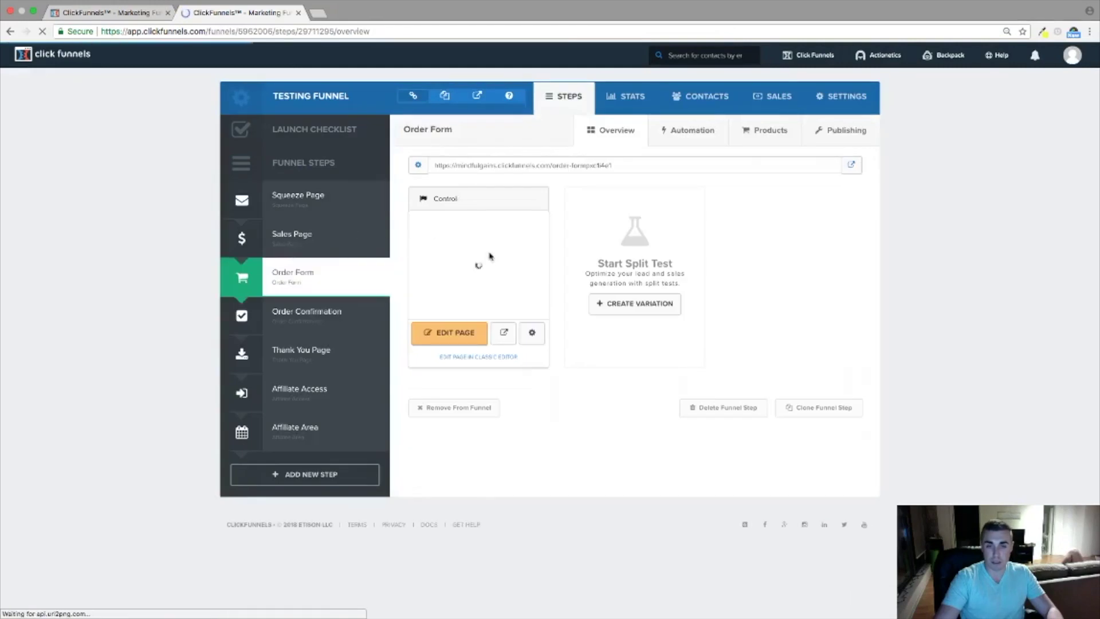
{"action": "left_click", "coordinate": [776, 129]}
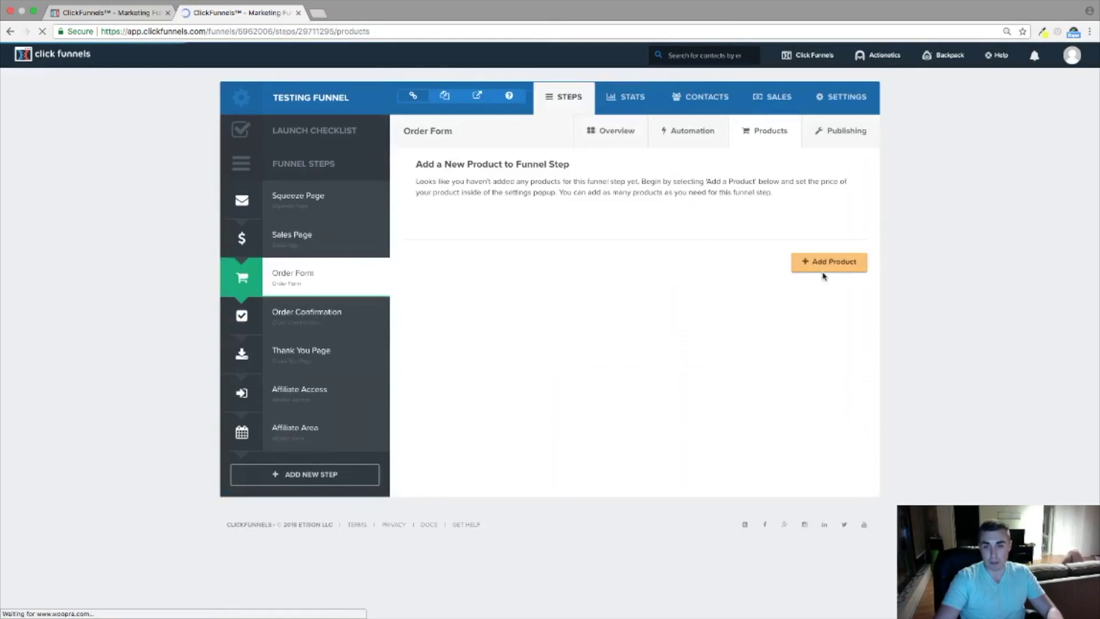
{"action": "left_click", "coordinate": [824, 263]}
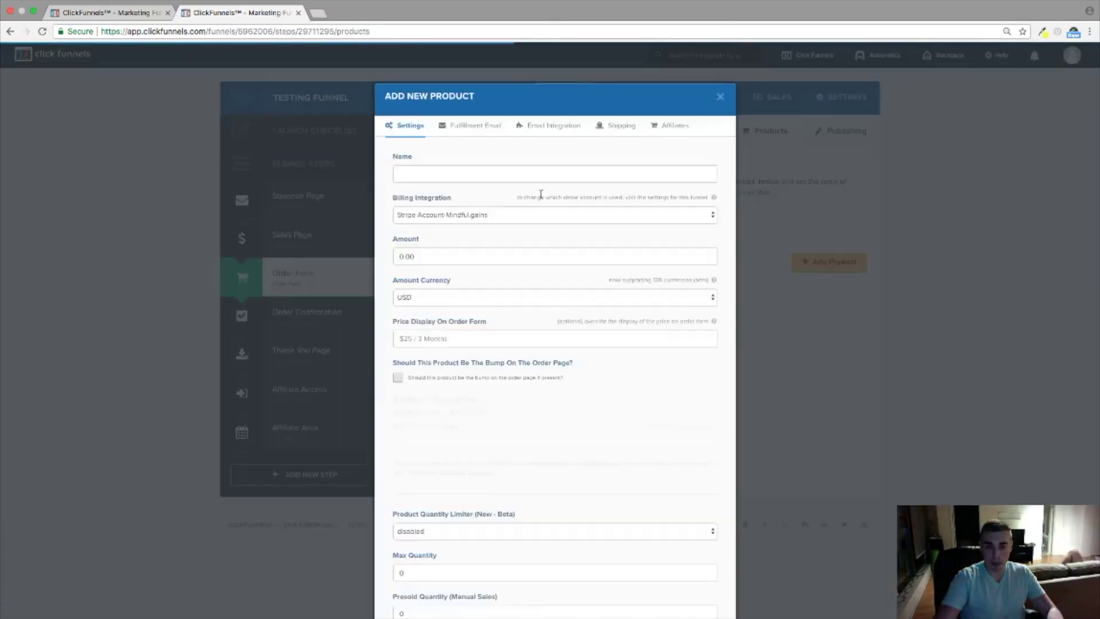
Check the commissionable product option on the Affiliates tab, then dismiss the product window.
{"action": "left_click", "coordinate": [469, 126]}
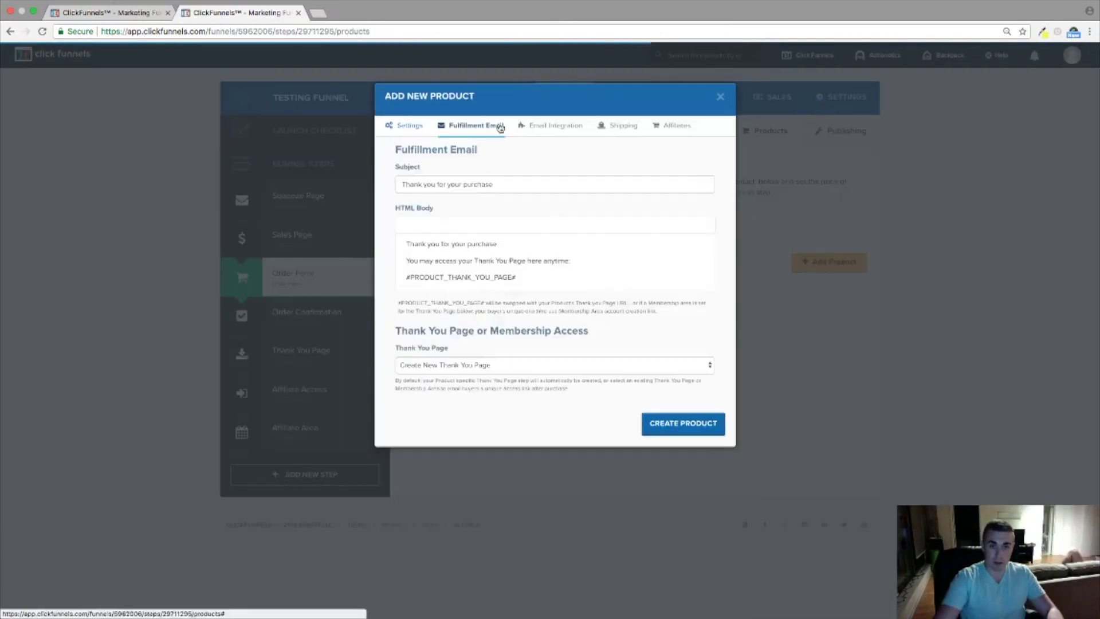
{"action": "left_click", "coordinate": [650, 128]}
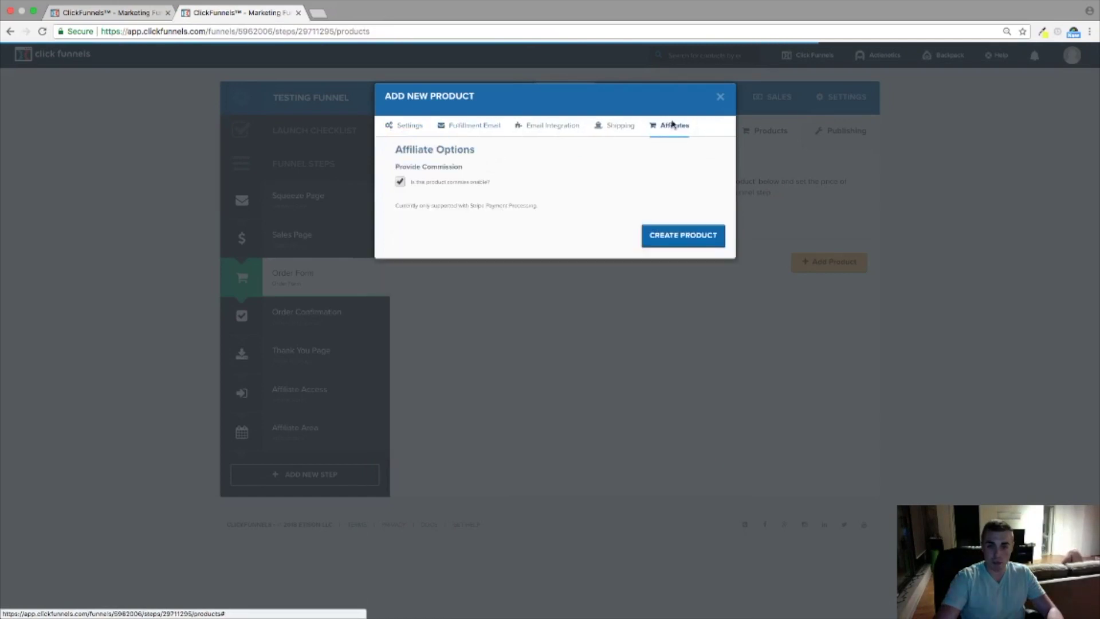
{"action": "left_click_drag", "start_coordinate": [411, 183], "coordinate": [493, 182]}
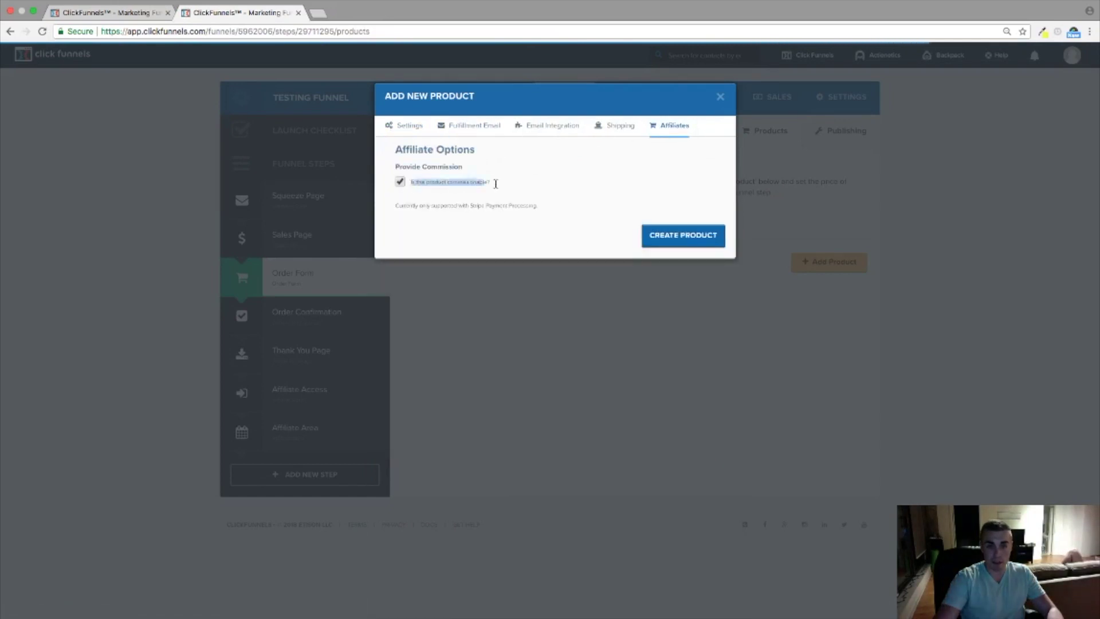
{"action": "left_click", "coordinate": [507, 185]}
{"action": "triple_click", "coordinate": [491, 181]}
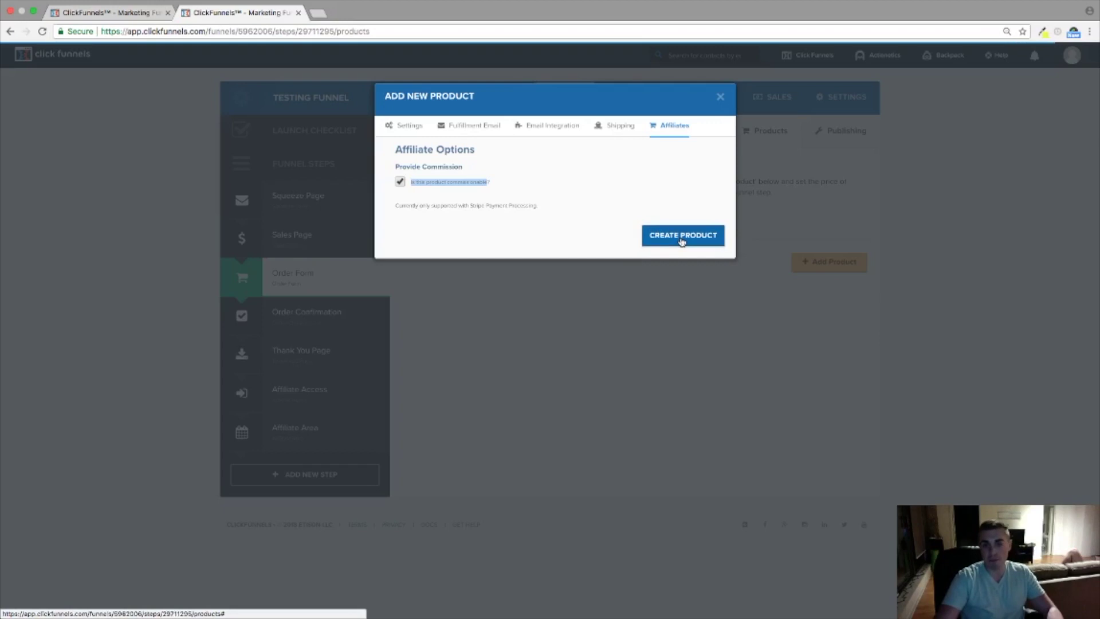
{"action": "left_click", "coordinate": [720, 97]}
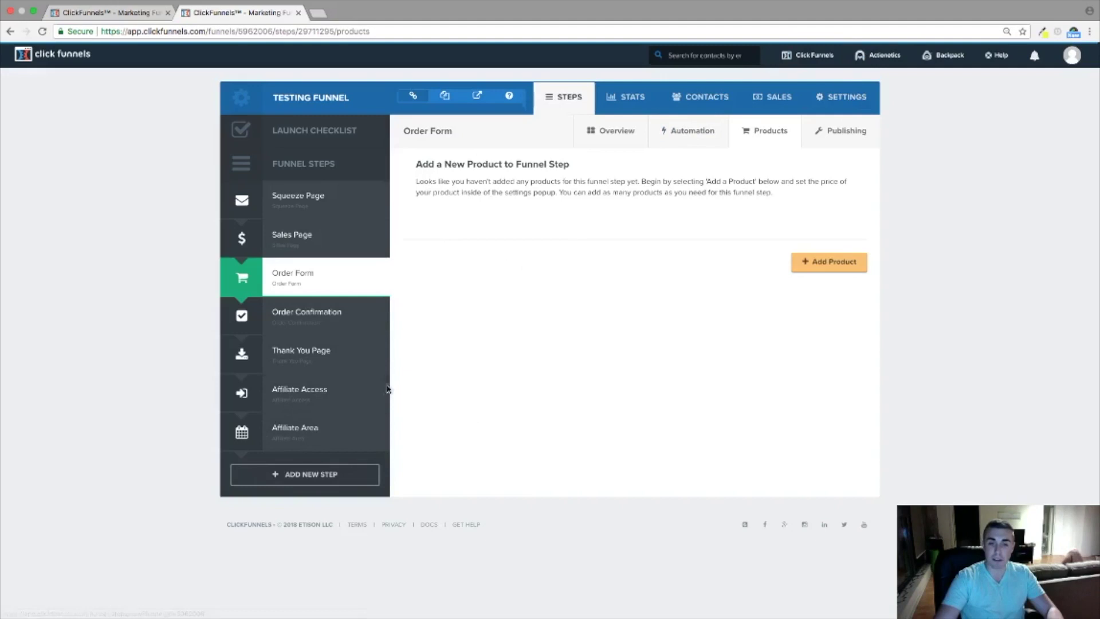
Select Affiliate Access in the Funnel Steps sidebar.
{"action": "left_click", "coordinate": [348, 400]}
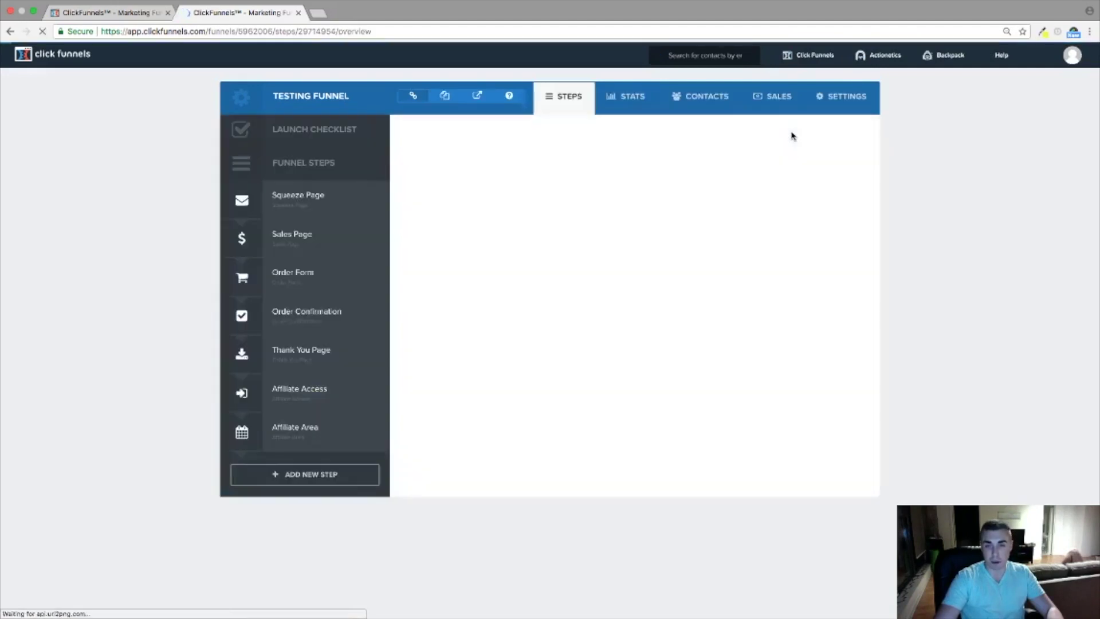